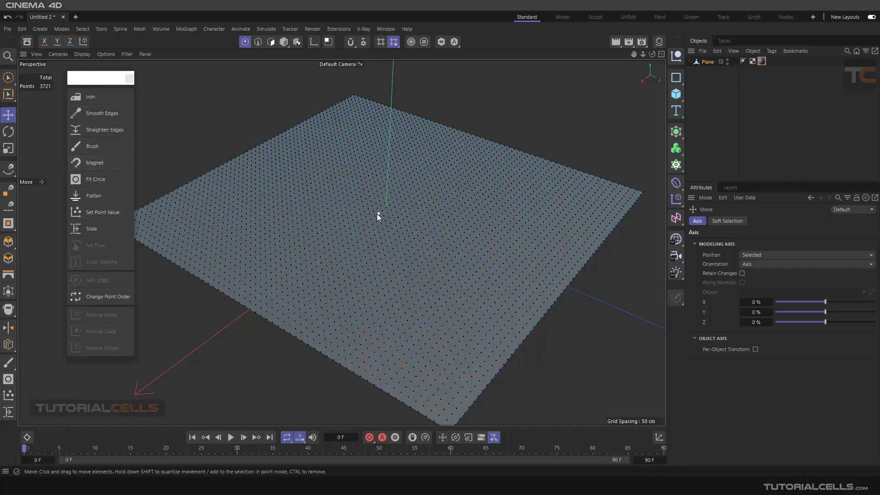
Step: Orbit the view to a flatter angle, then add a Cube and undo it
scroll(377, 215, up, 3)
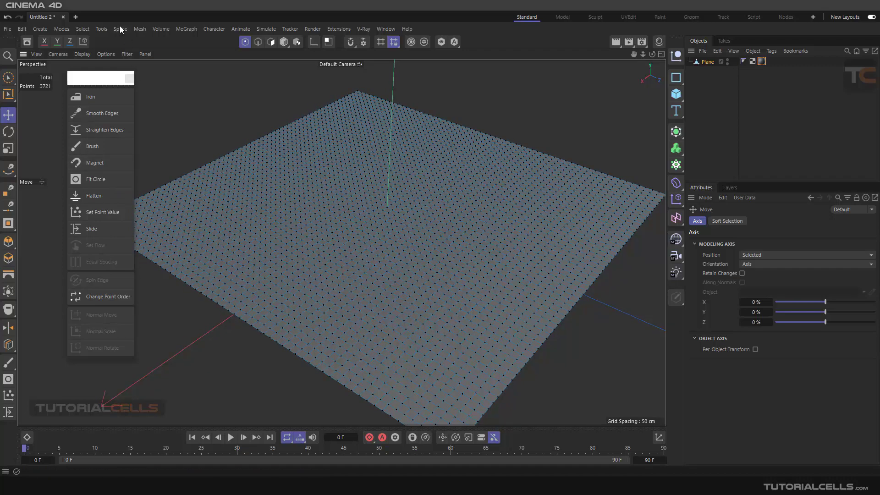
click(139, 28)
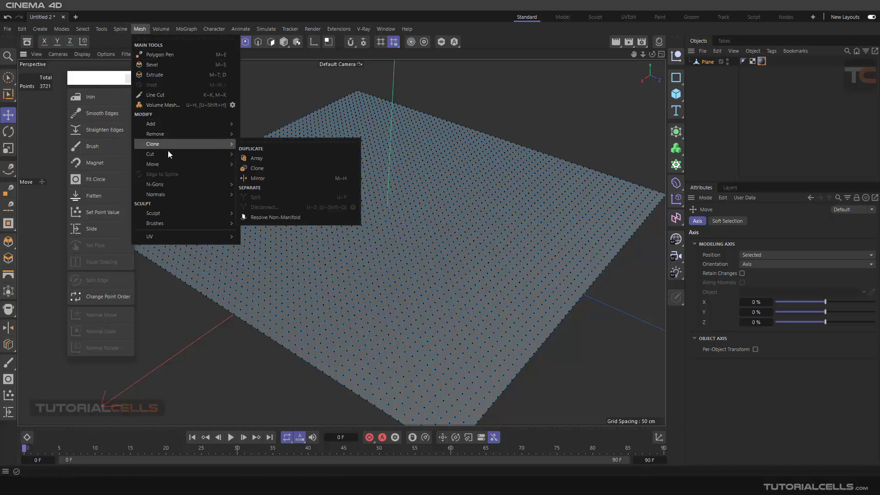
mouse_move(169, 165)
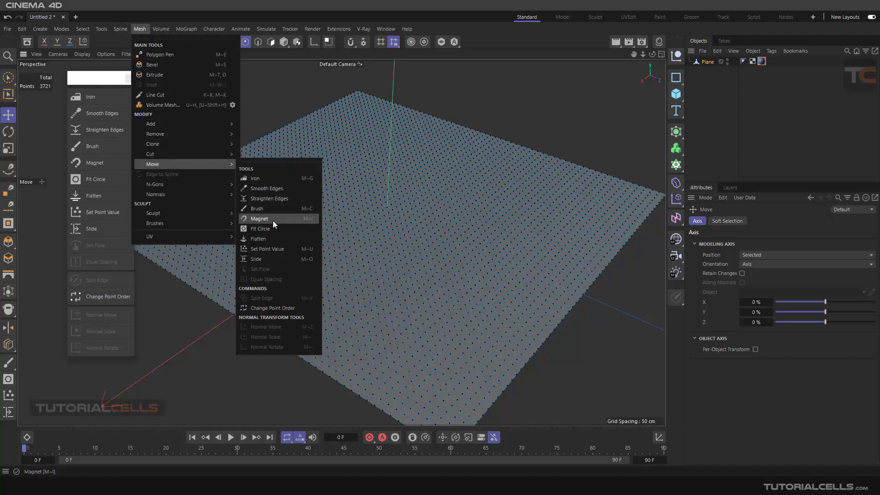
click(586, 97)
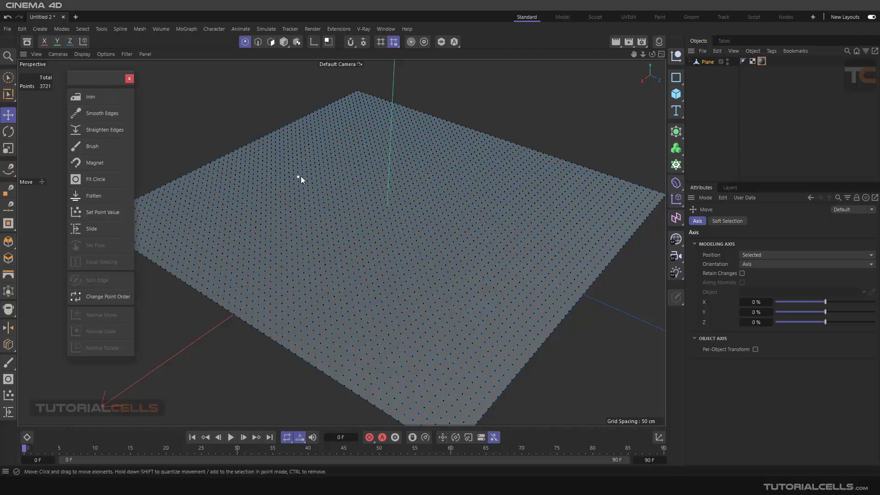
scroll(402, 233, down, 3)
scroll(402, 233, up, 1)
mouse_move(401, 233)
alt+mouse_down()
mouse_move(413, 201)
mouse_move(400, 229)
alt+mouse_up()
scroll(414, 207, down, 5)
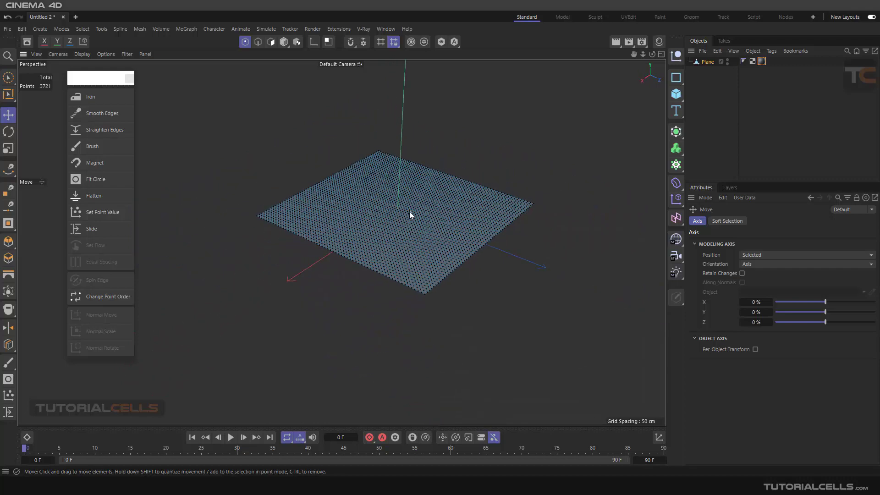
click(676, 93)
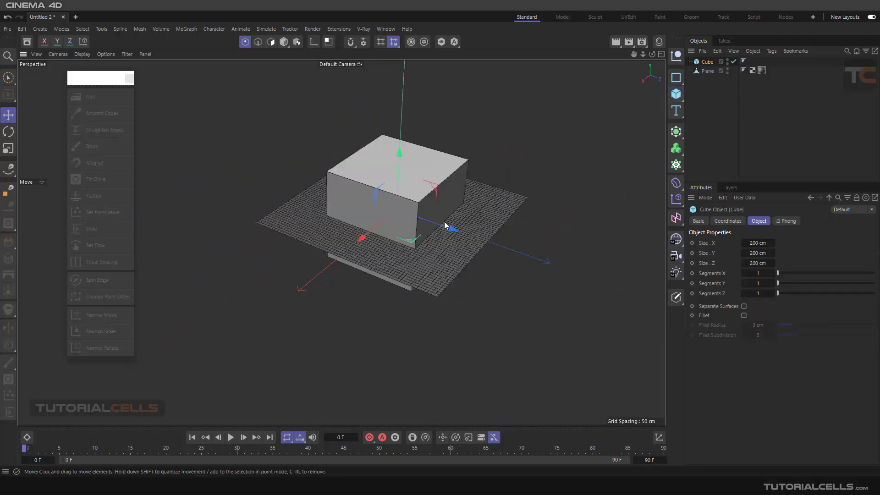
key(ctrl+z)
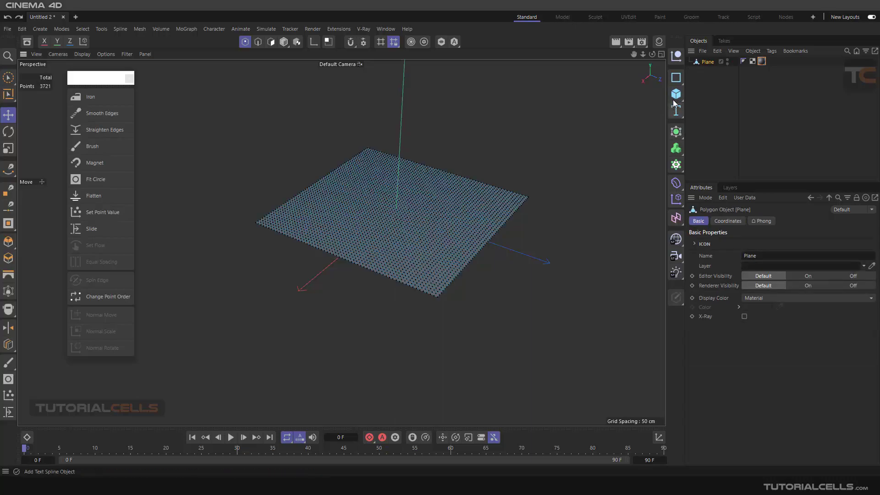
Step: Move the plane to the upper left and add a Landscape object
click(284, 41)
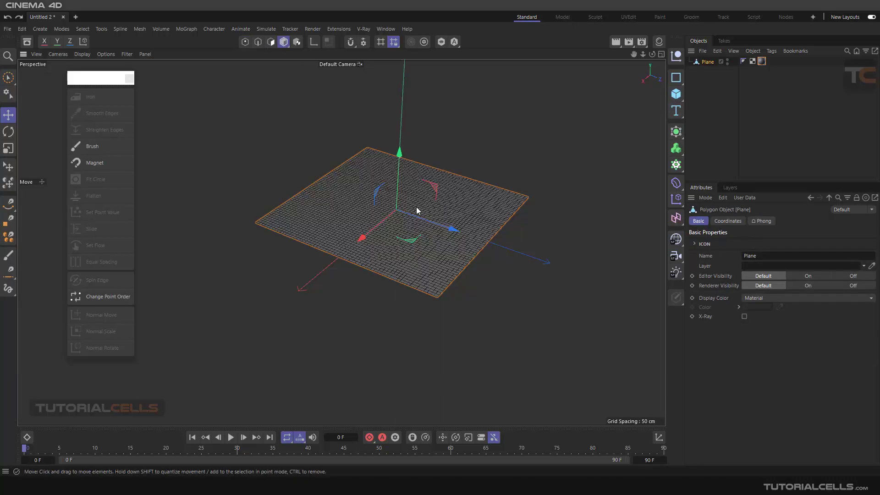
drag(436, 227, 294, 176)
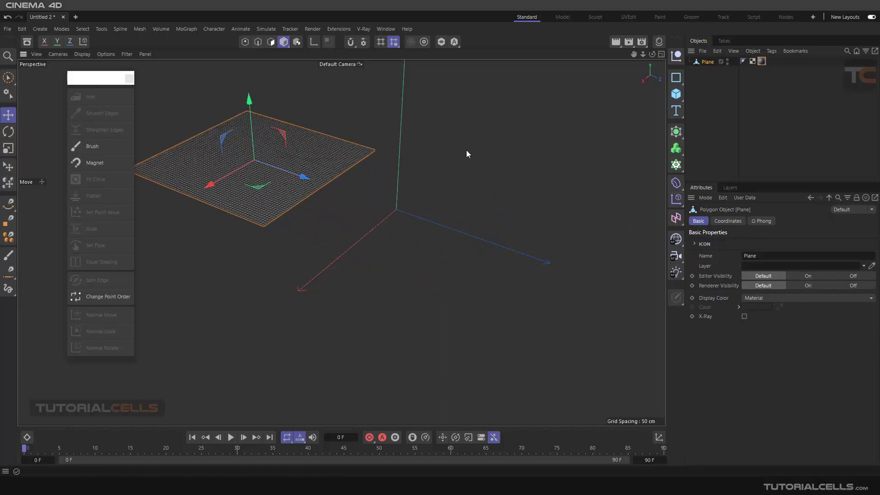
click(673, 95)
click(776, 174)
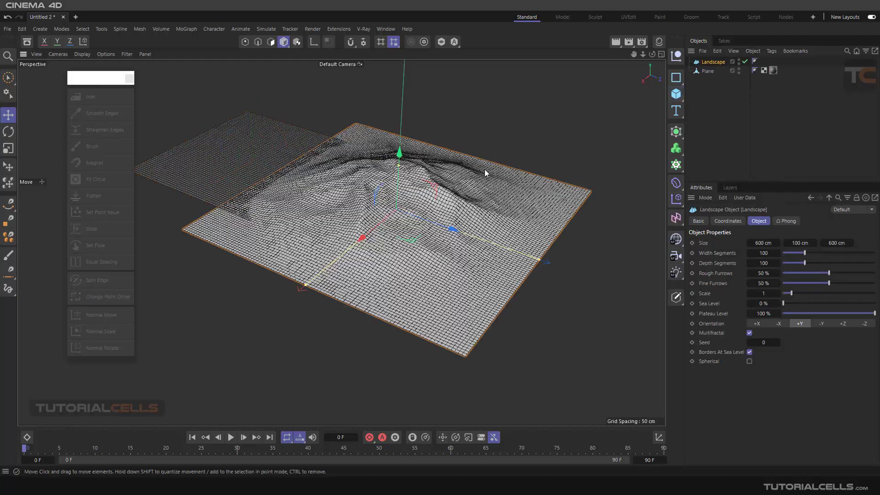
Step: Make the Landscape 185.77 cm tall with 165×159 segments and convert it to polygons
drag(452, 230, 505, 239)
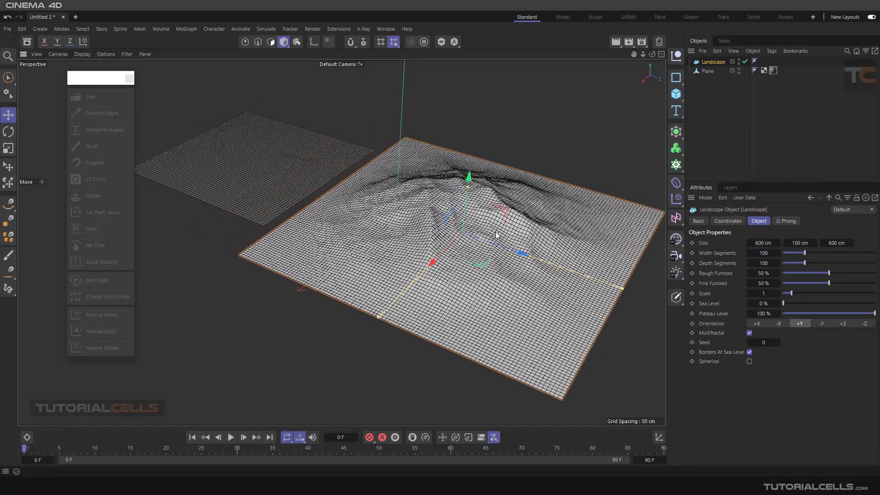
drag(460, 186, 473, 145)
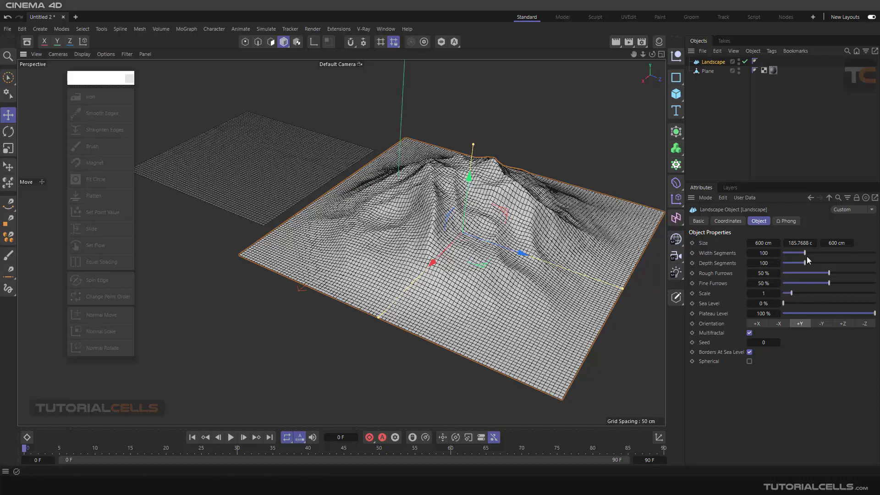
mouse_move(806, 253)
mouse_down()
mouse_move(821, 253)
mouse_move(819, 262)
mouse_up()
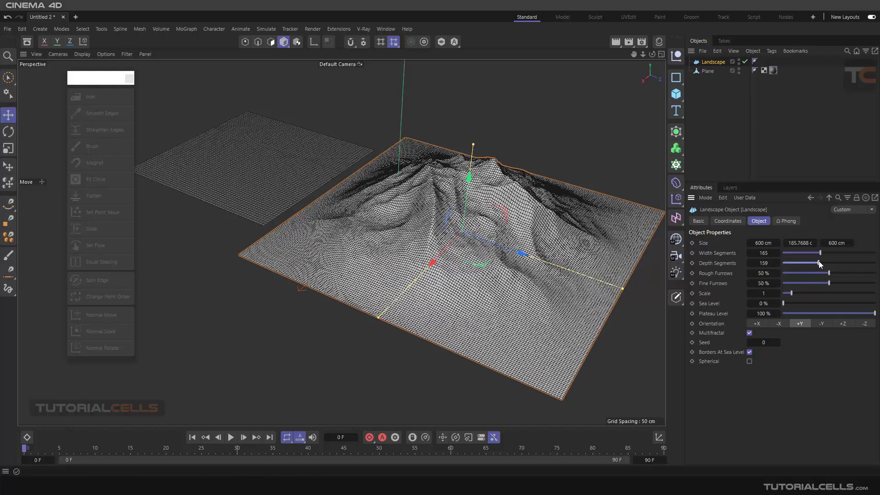
click(676, 297)
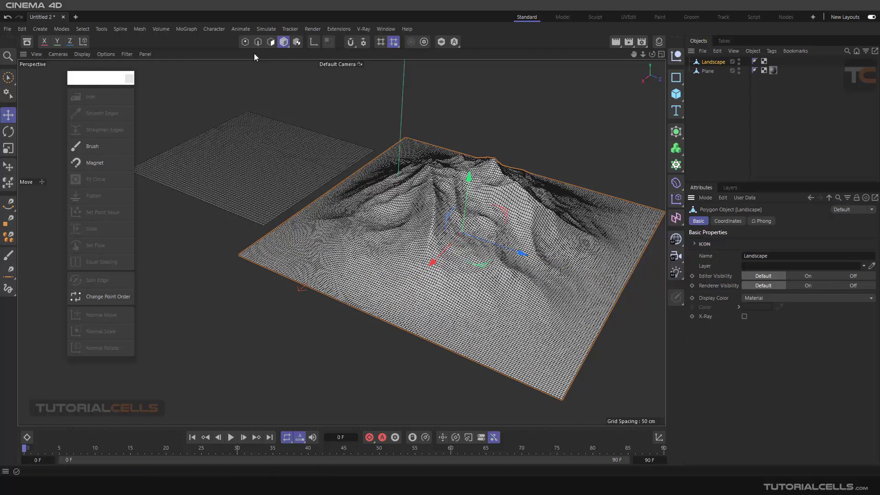
Step: Switch the Landscape to Points mode and zoom in on its 26,560 points
click(245, 42)
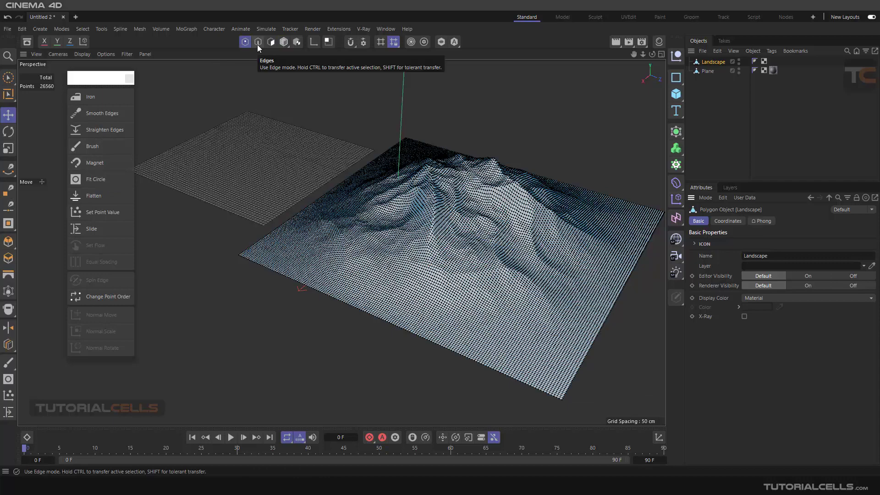
click(270, 42)
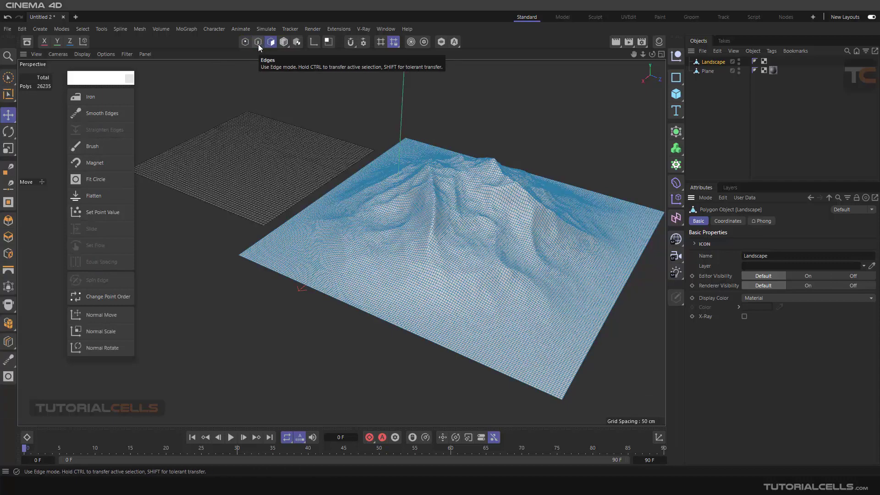
click(245, 43)
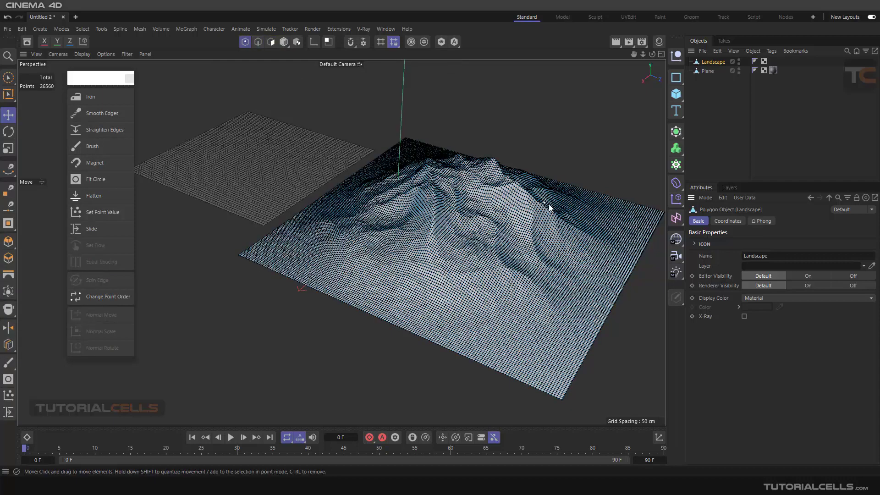
scroll(505, 214, up, 8)
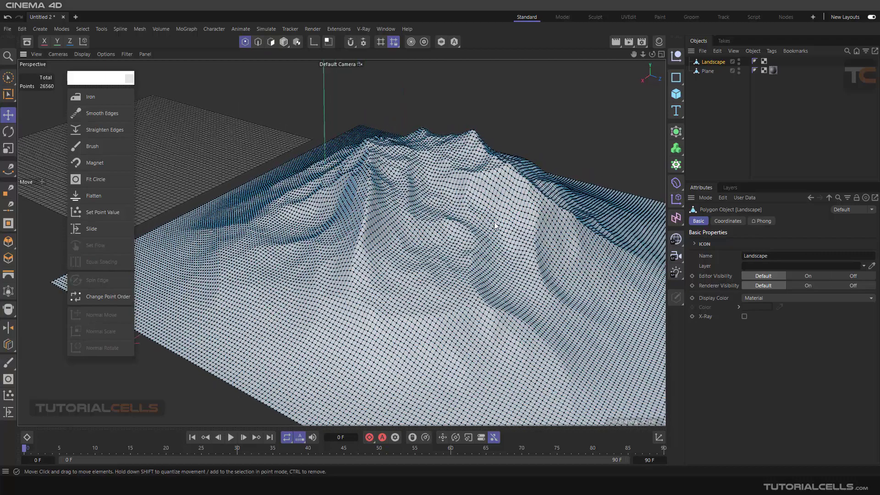
scroll(495, 226, up, 4)
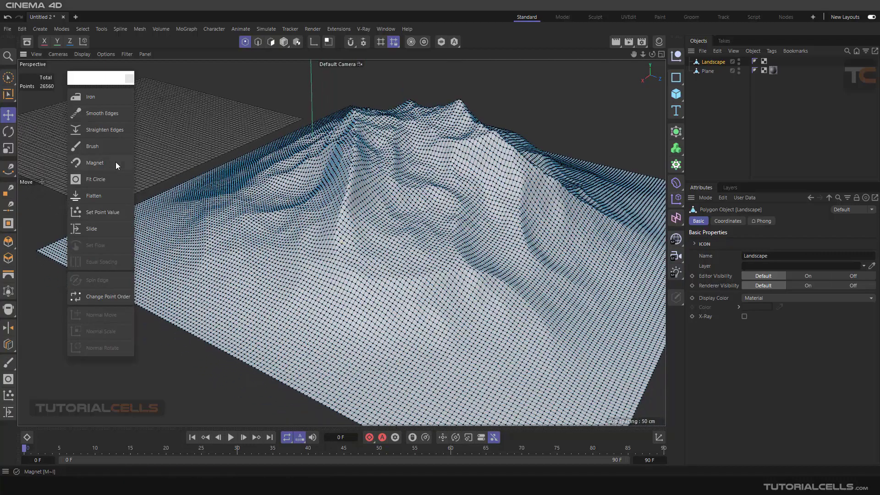
Step: Set the Brush to 57.5 cm size and 100 % strength, then smear the Landscape's slopes
click(112, 150)
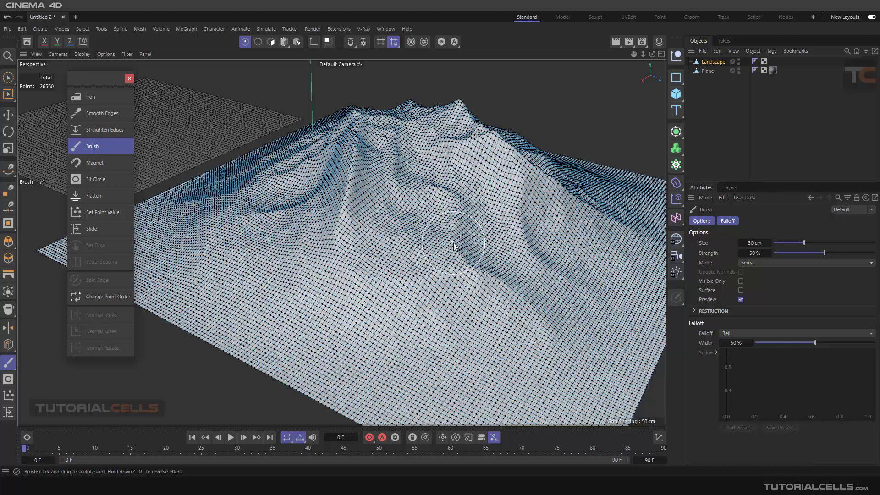
mouse_move(453, 243)
middle_down()
mouse_move(486, 240)
mouse_move(467, 233)
mouse_move(483, 232)
middle_up()
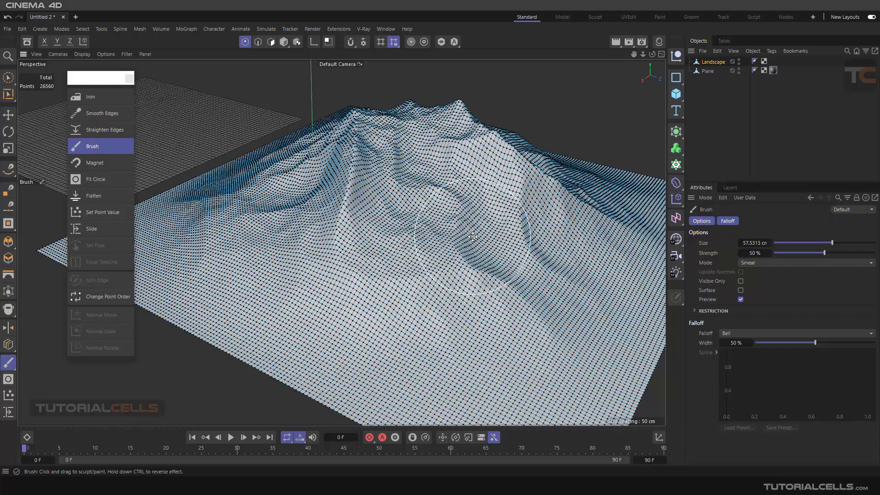
mouse_move(472, 237)
middle_down()
mouse_move(473, 197)
mouse_move(473, 232)
mouse_move(482, 196)
middle_up()
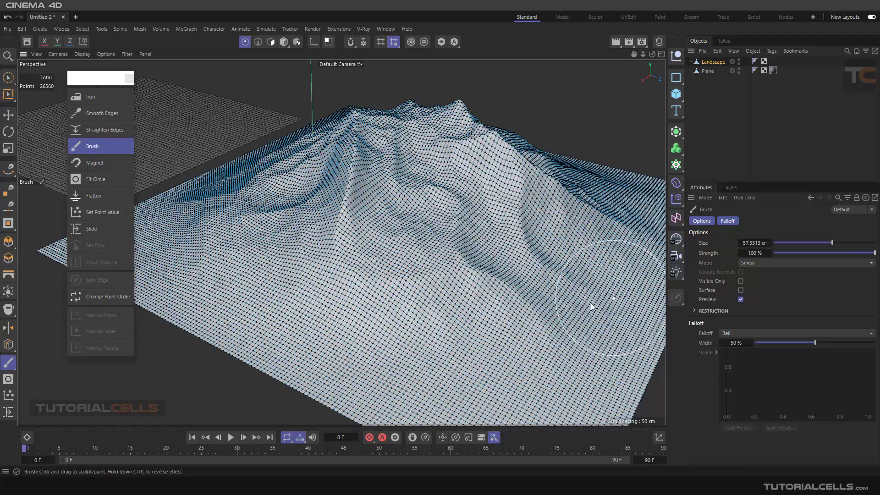
drag(460, 261, 456, 255)
mouse_move(502, 184)
mouse_down()
mouse_move(512, 185)
mouse_move(501, 182)
mouse_up()
mouse_move(357, 229)
mouse_down()
mouse_move(389, 230)
mouse_move(366, 233)
mouse_move(420, 262)
mouse_up()
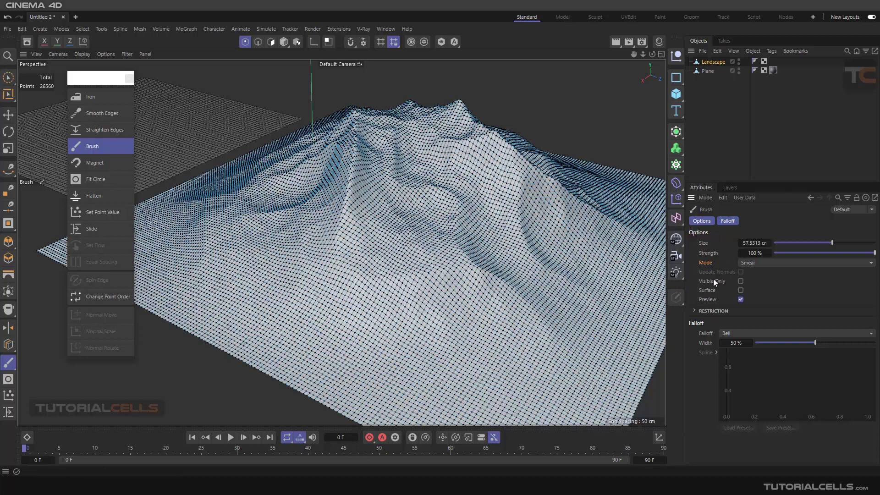
Step: Keep the Brush in Smear mode and smear the terrain inside the brush circle
click(760, 263)
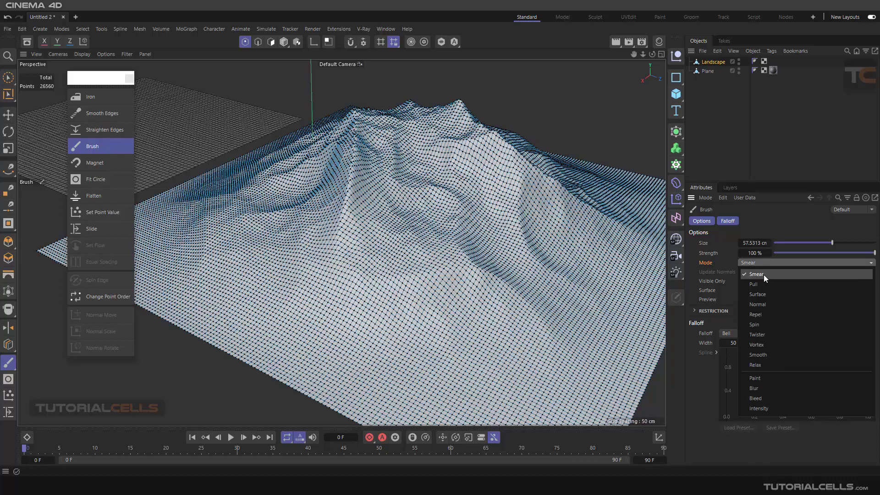
click(763, 274)
mouse_move(531, 281)
alt+mouse_down()
mouse_move(455, 268)
mouse_move(448, 237)
mouse_move(446, 267)
mouse_move(447, 239)
mouse_move(453, 255)
mouse_move(433, 253)
mouse_move(493, 260)
mouse_move(495, 273)
alt+mouse_up()
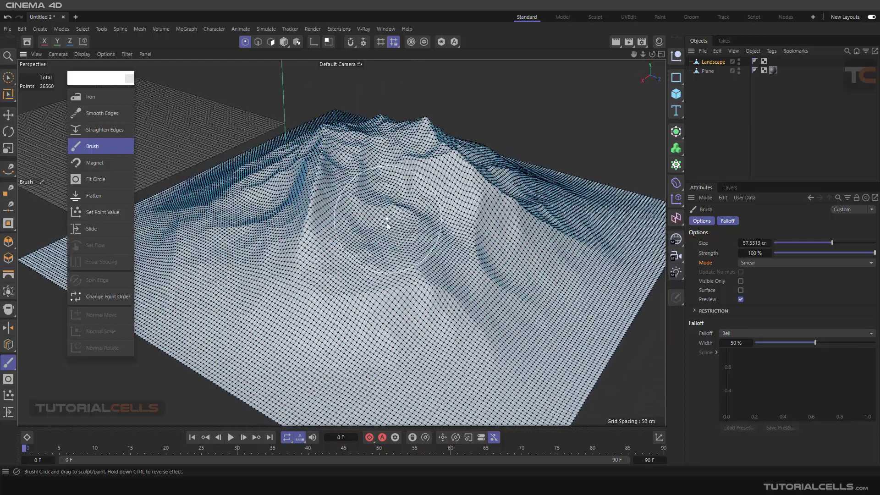
drag(389, 234, 392, 232)
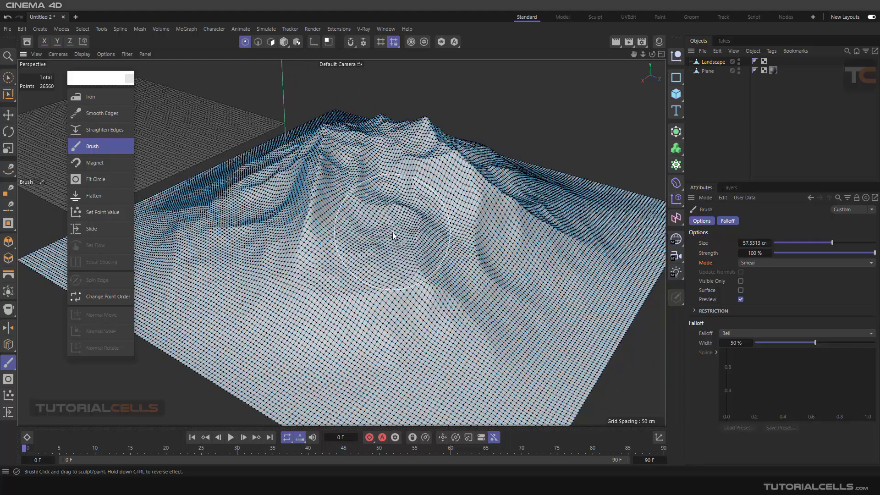
Step: Switch the Brush to Pull mode and sculpt a bulge and a deep rounded dent
click(752, 264)
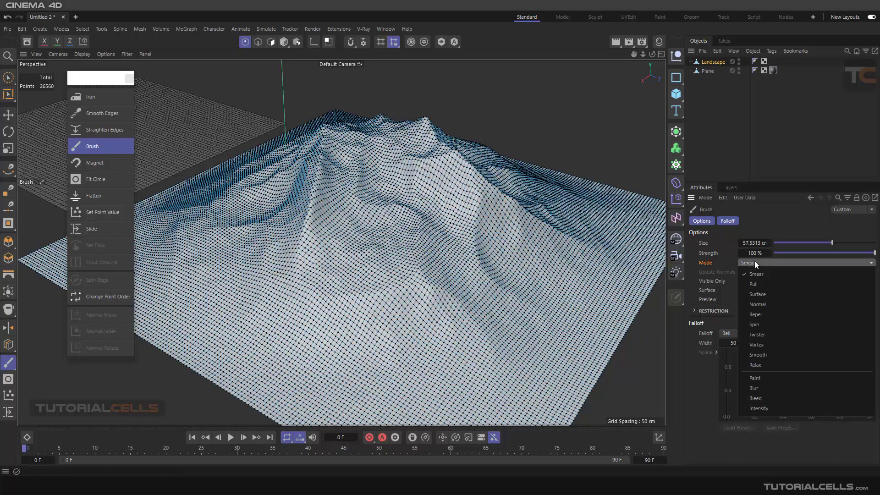
click(764, 284)
mouse_move(488, 246)
mouse_down()
mouse_move(540, 227)
mouse_move(489, 232)
mouse_move(539, 230)
mouse_move(505, 249)
mouse_move(590, 232)
mouse_move(492, 245)
mouse_move(501, 251)
mouse_up()
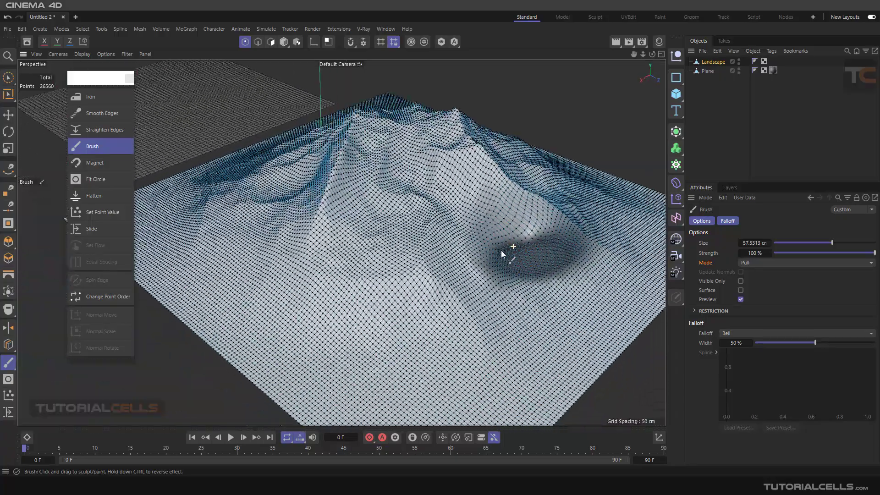
mouse_move(406, 265)
mouse_down()
mouse_move(417, 264)
mouse_move(408, 275)
mouse_move(498, 255)
mouse_move(410, 265)
mouse_up()
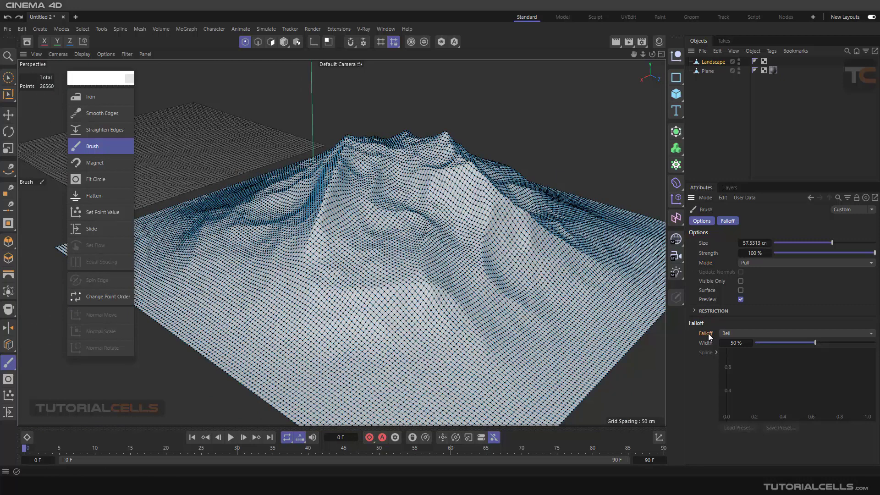
click(727, 333)
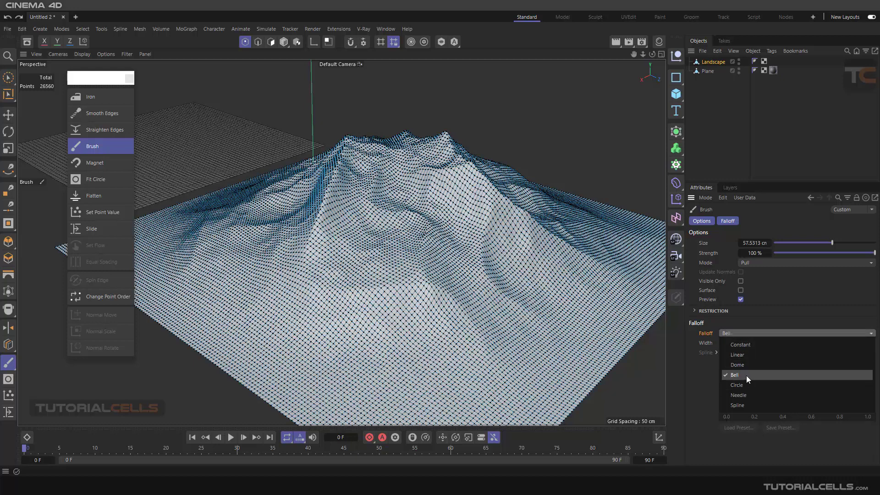
click(735, 405)
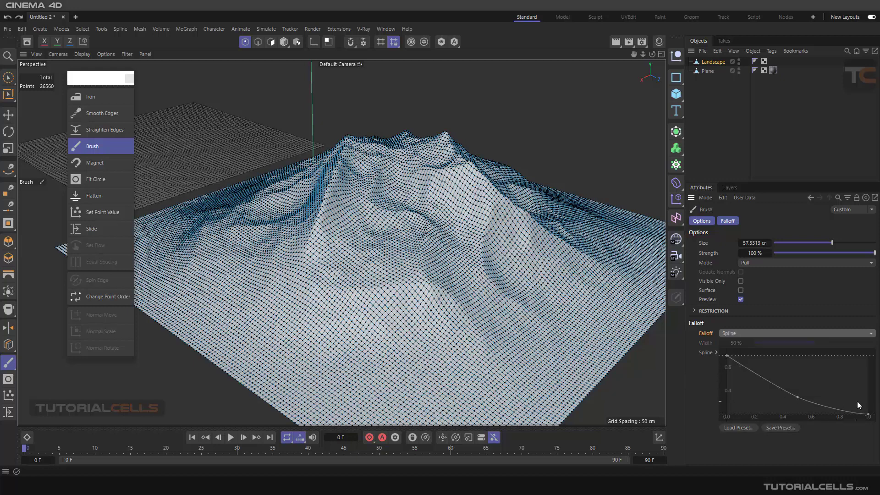
click(738, 335)
click(740, 373)
mouse_move(435, 486)
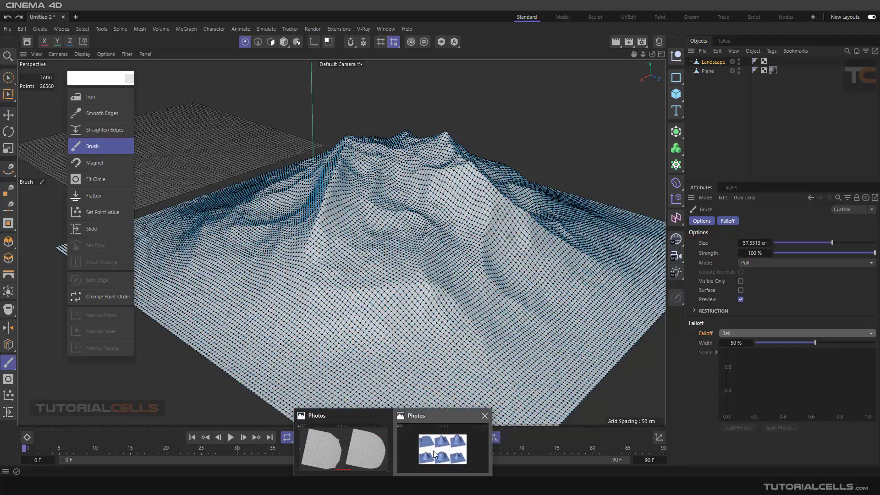
Step: Open the reference image comparing the six brush falloff shapes in Photos
click(456, 447)
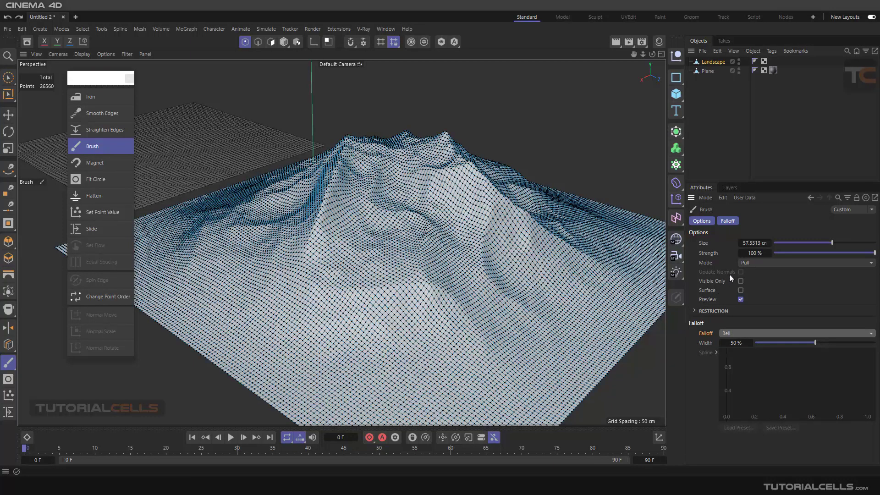
Step: Try the Brush in Surface mode, then undo the Surface stroke
click(750, 261)
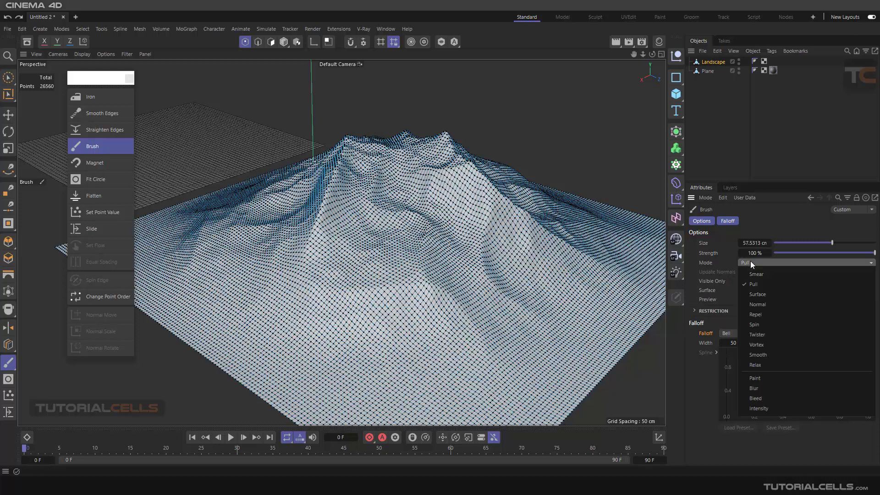
click(762, 294)
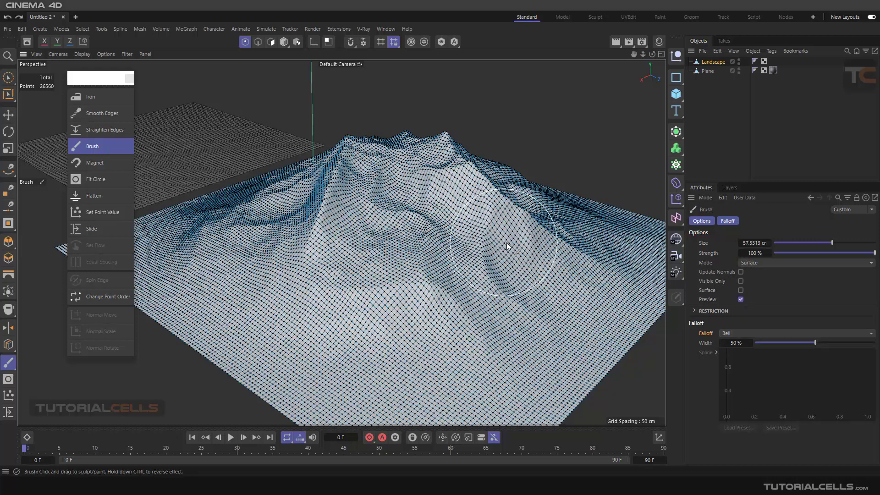
mouse_move(508, 239)
alt+mouse_down()
mouse_move(524, 243)
mouse_move(438, 223)
mouse_move(359, 231)
mouse_move(367, 232)
mouse_move(361, 253)
mouse_move(370, 255)
mouse_move(386, 232)
mouse_move(387, 252)
mouse_move(472, 242)
mouse_move(418, 244)
alt+mouse_up()
key(ctrl+z)
key(ctrl+z)
key(ctrl+z)
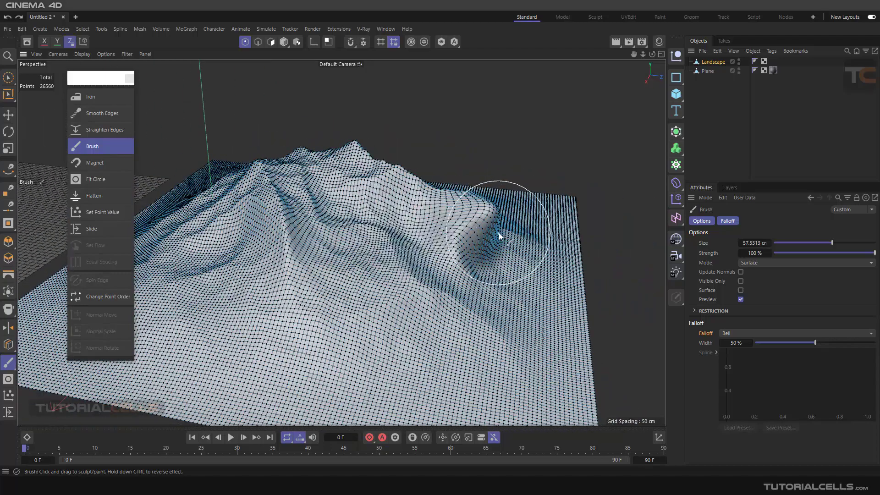
Step: Switch the Brush to Normal mode and raise a mound on the terrain
click(758, 263)
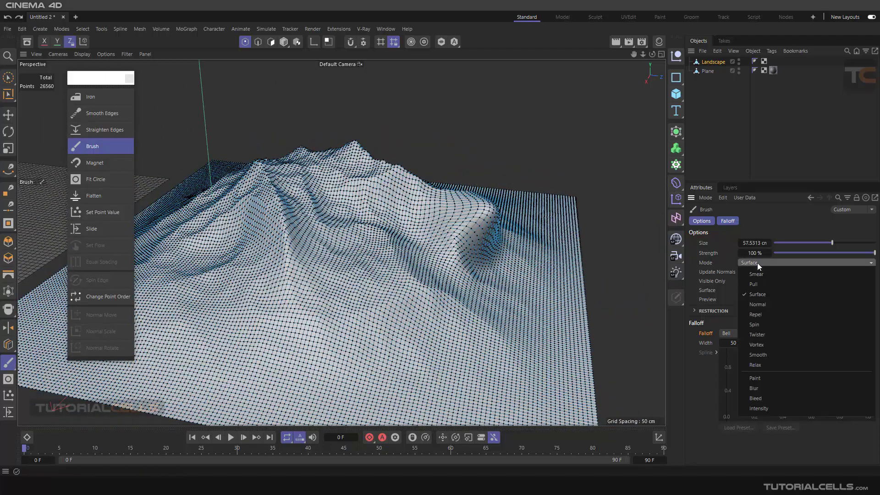
click(758, 304)
mouse_move(419, 197)
alt+mouse_down()
mouse_move(407, 212)
mouse_move(350, 216)
alt+mouse_up()
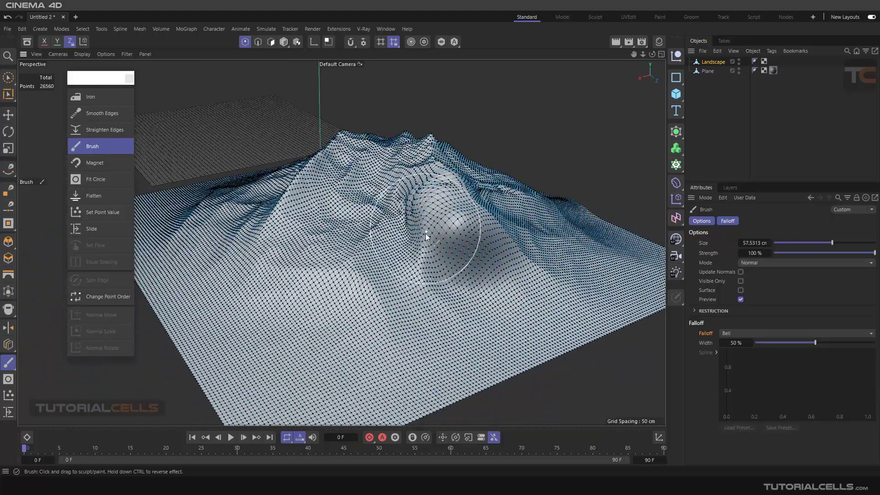
alt+drag(424, 227, 372, 224)
drag(524, 210, 532, 222)
Step: Switch the Brush to Repel mode and push two round dents into the terrain
click(776, 262)
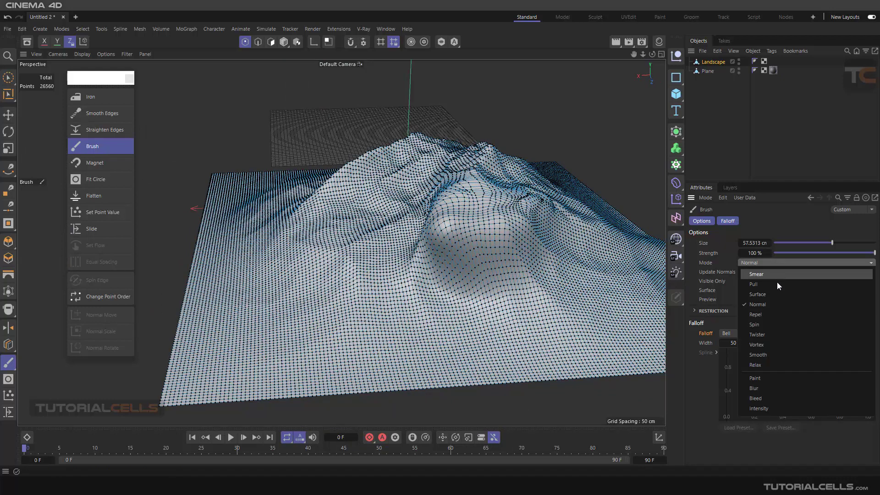
click(772, 314)
mouse_move(535, 254)
mouse_down()
mouse_move(544, 255)
mouse_move(507, 246)
mouse_move(548, 263)
mouse_up()
alt+right_drag(548, 263, 573, 269)
alt+middle_drag(573, 269, 534, 258)
mouse_move(535, 258)
alt+mouse_down()
mouse_move(500, 262)
mouse_move(510, 266)
mouse_move(320, 230)
mouse_move(347, 185)
alt+mouse_up()
alt+drag(488, 255, 628, 278)
Step: Switch the Brush to Spin mode and twist two swirls into the terrain
click(769, 262)
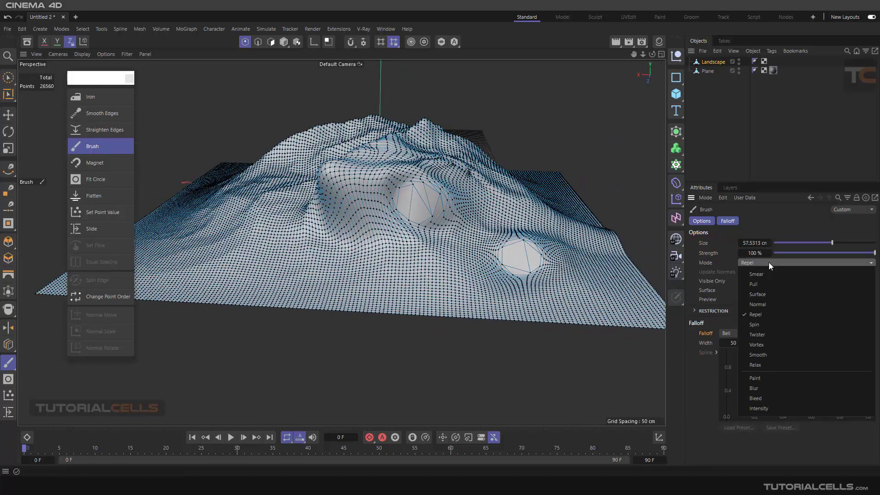
click(770, 324)
alt+drag(429, 271, 437, 277)
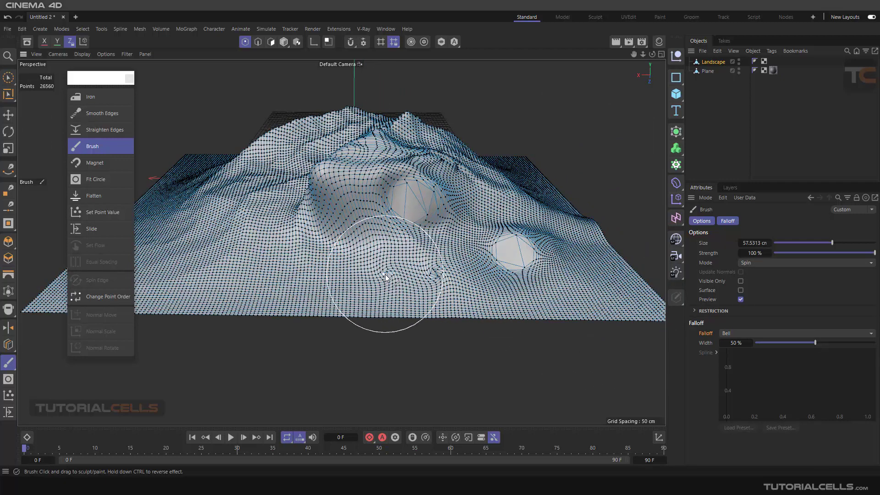
mouse_move(385, 274)
mouse_down()
mouse_move(381, 265)
mouse_move(408, 281)
mouse_move(377, 275)
mouse_move(448, 294)
mouse_up()
Step: Switch the Brush back to Pull mode and pull another dent into the terrain
click(754, 263)
click(754, 284)
mouse_move(395, 287)
mouse_down()
mouse_move(395, 307)
mouse_move(297, 284)
mouse_move(453, 299)
mouse_up()
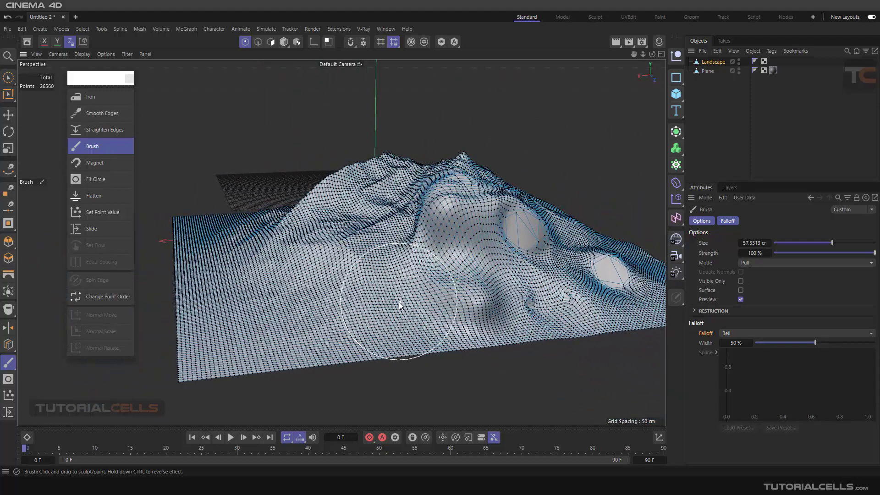
mouse_move(400, 302)
alt+mouse_down()
mouse_move(413, 307)
mouse_move(365, 282)
mouse_move(304, 271)
mouse_move(426, 297)
alt+mouse_up()
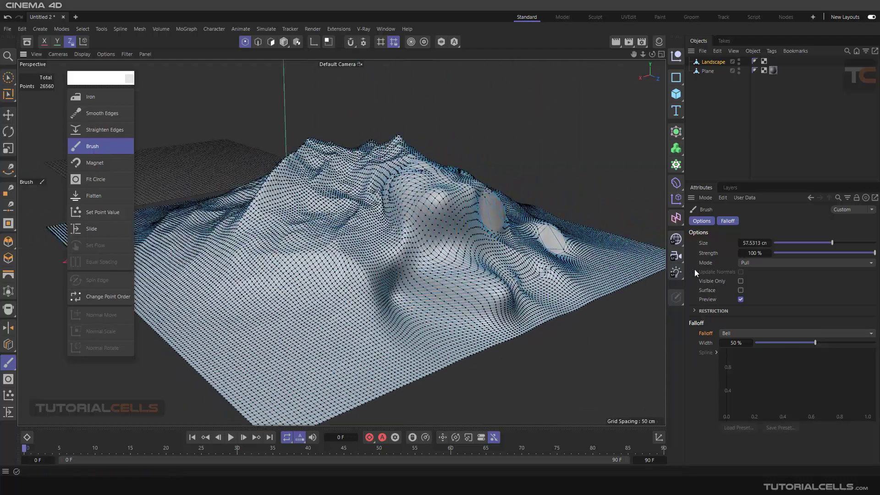
Step: Try Twister mode, then switch to Vortex and twist a spiral hollow into the terrain
click(747, 263)
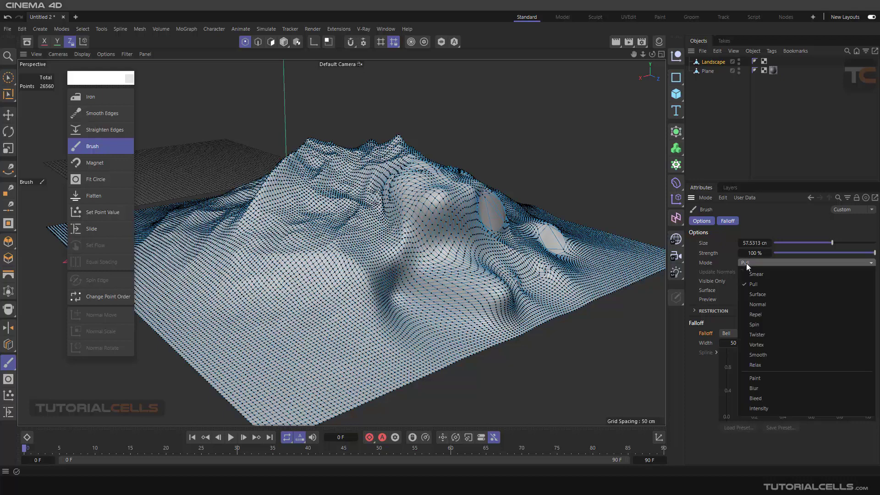
click(767, 335)
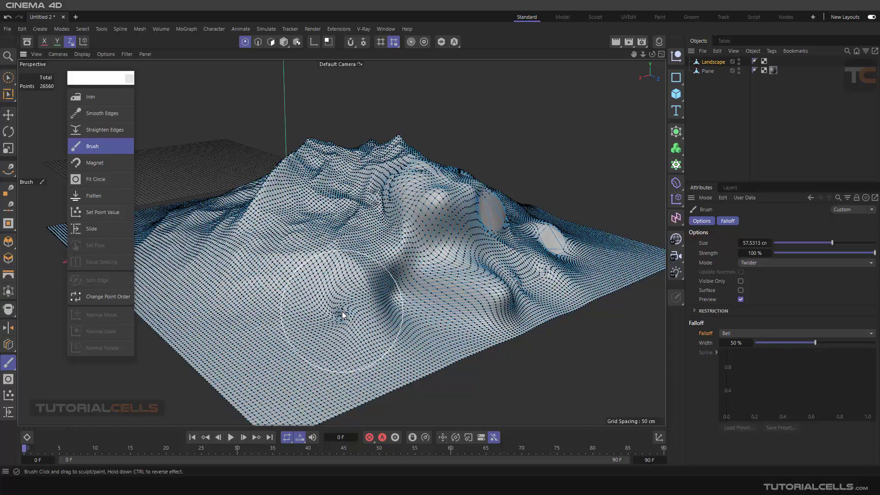
alt+drag(358, 320, 381, 318)
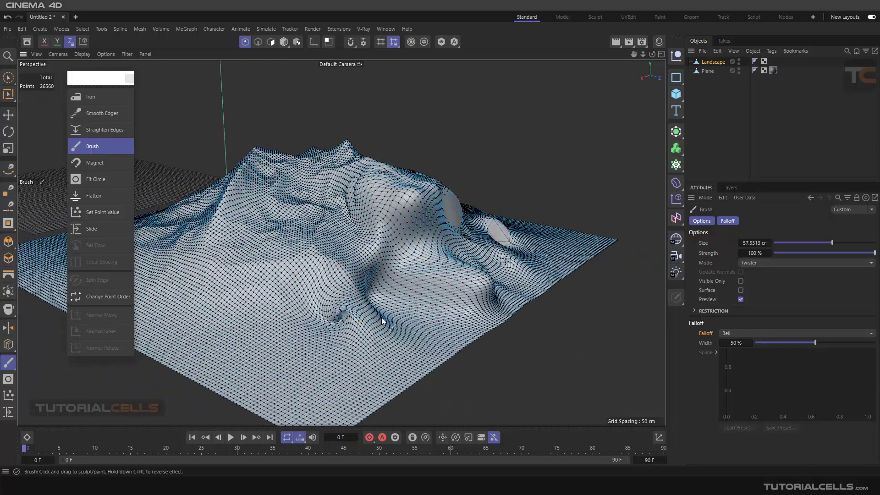
click(777, 263)
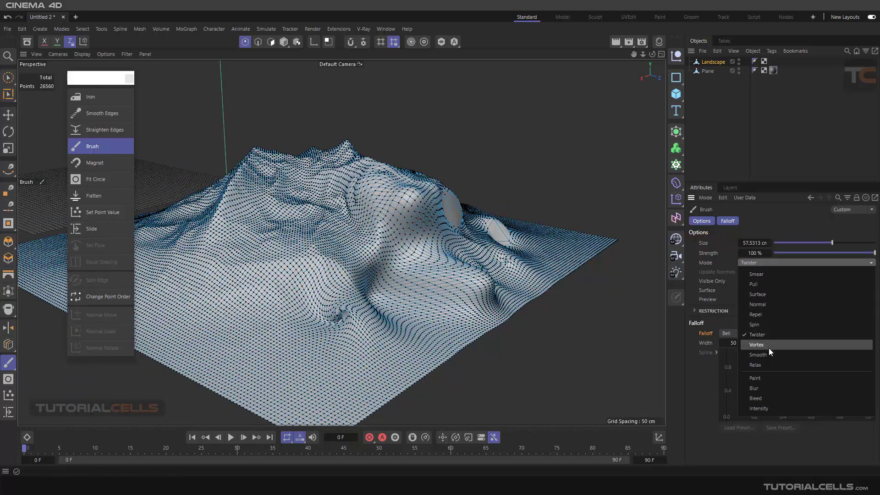
click(757, 344)
mouse_move(258, 273)
mouse_down()
mouse_move(401, 266)
mouse_move(275, 277)
mouse_move(293, 274)
mouse_move(198, 260)
mouse_move(303, 271)
mouse_up()
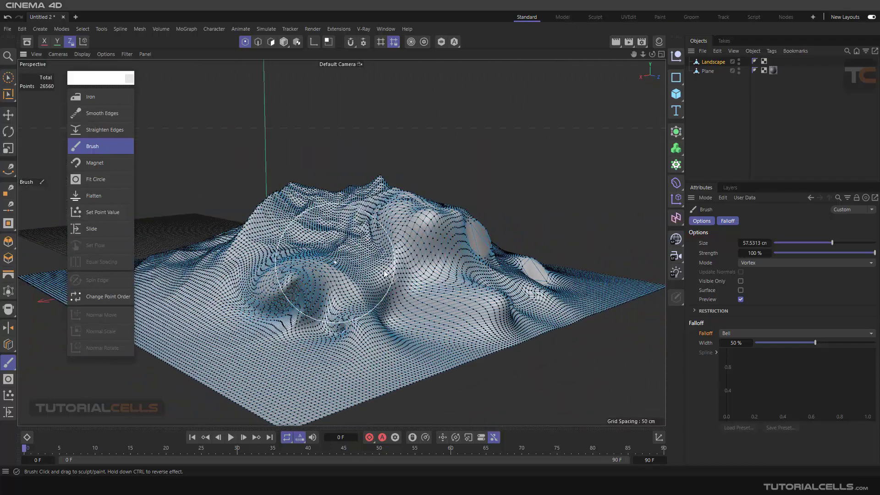
Step: Switch the Brush to Smooth mode and smooth the right slope and peaks
click(745, 263)
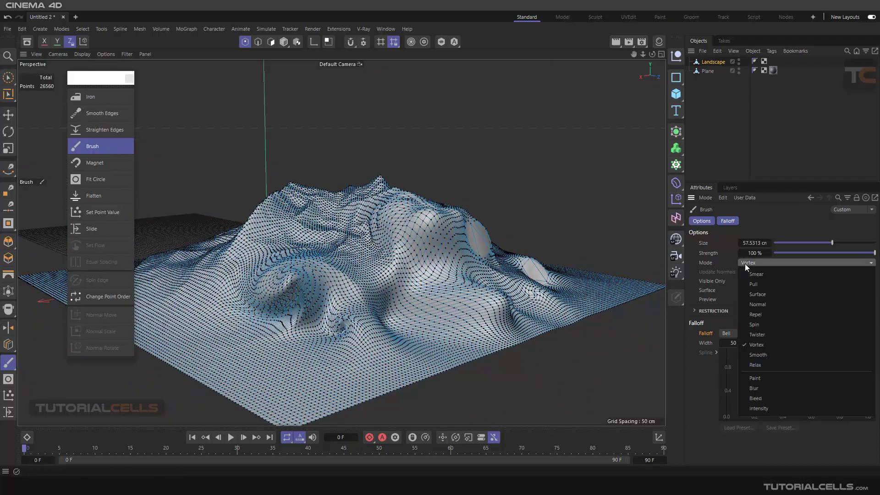
click(761, 355)
alt+drag(393, 308, 411, 315)
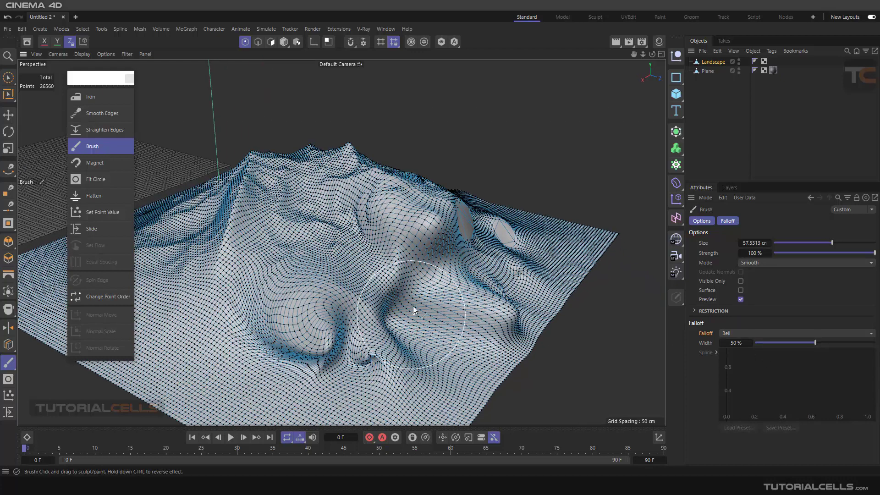
mouse_move(505, 261)
mouse_down()
mouse_move(491, 245)
mouse_move(451, 256)
mouse_move(461, 286)
mouse_move(349, 357)
mouse_move(284, 306)
mouse_move(315, 177)
mouse_move(270, 164)
mouse_move(217, 204)
mouse_up()
mouse_move(322, 214)
alt+mouse_down()
mouse_move(368, 227)
mouse_move(391, 220)
alt+mouse_up()
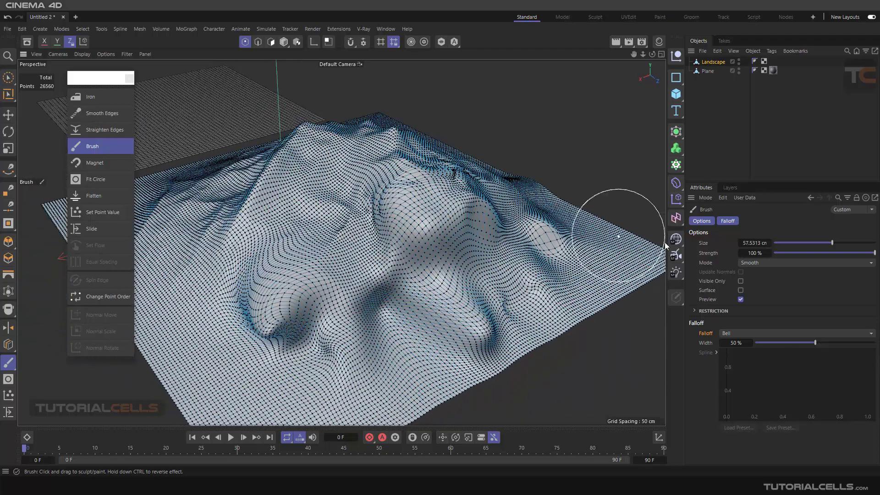
Step: Switch to Vortex mode and twist the mesh's right side into a swirl
click(767, 263)
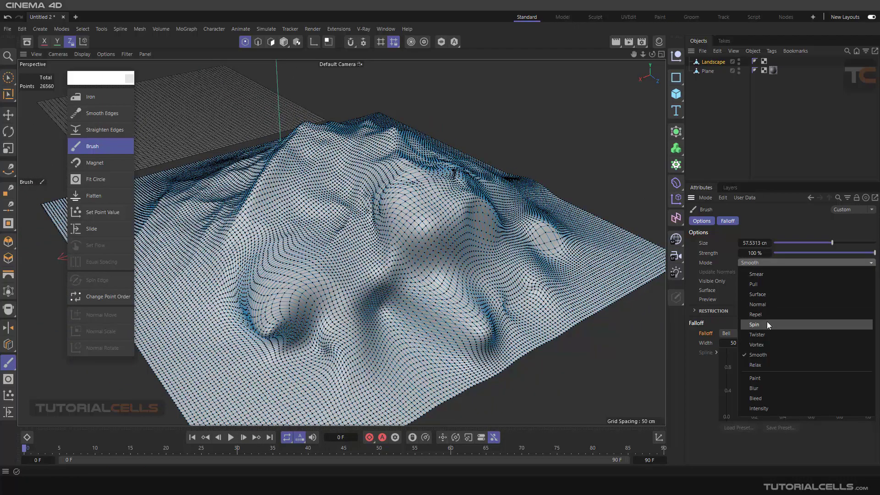
click(766, 345)
mouse_move(605, 266)
mouse_down()
mouse_move(583, 244)
mouse_move(601, 250)
mouse_move(604, 242)
mouse_move(596, 248)
mouse_move(570, 237)
mouse_move(535, 275)
mouse_move(526, 269)
mouse_move(543, 273)
mouse_up()
Step: Smooth the sharp swirl and curled peak into a rounded hump, then set Relax mode
click(766, 263)
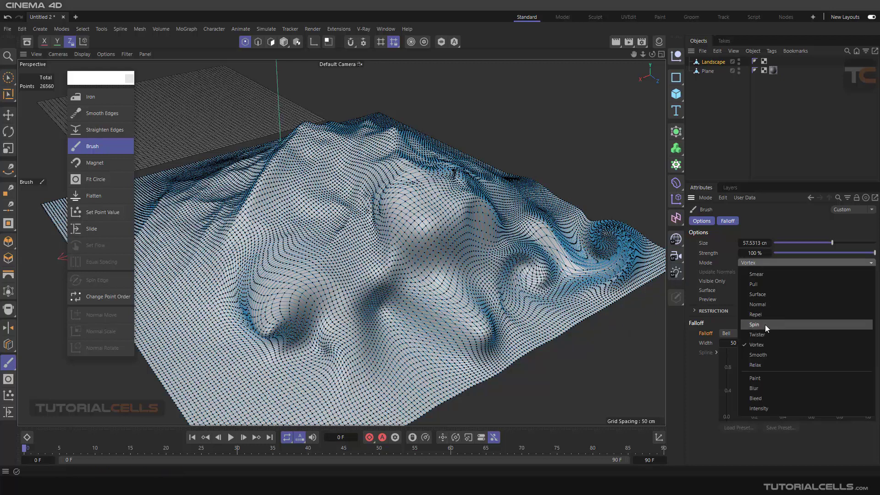
click(757, 354)
drag(584, 242, 545, 249)
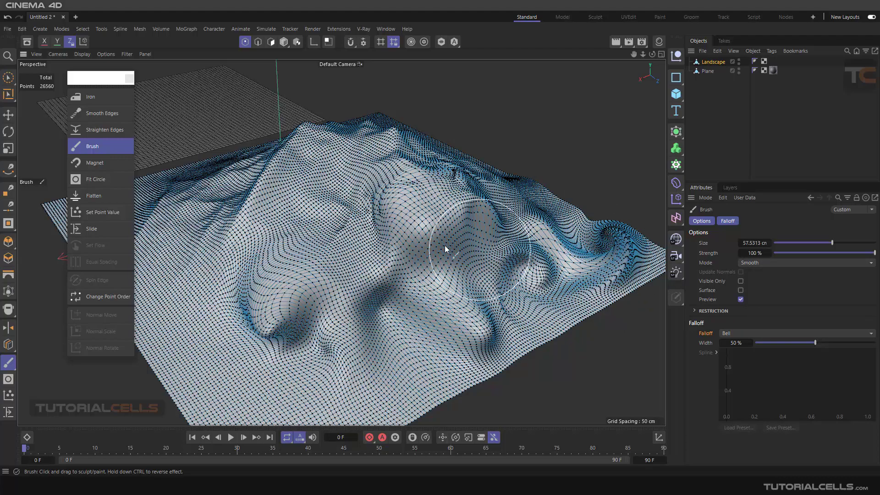
scroll(646, 227, up, 5)
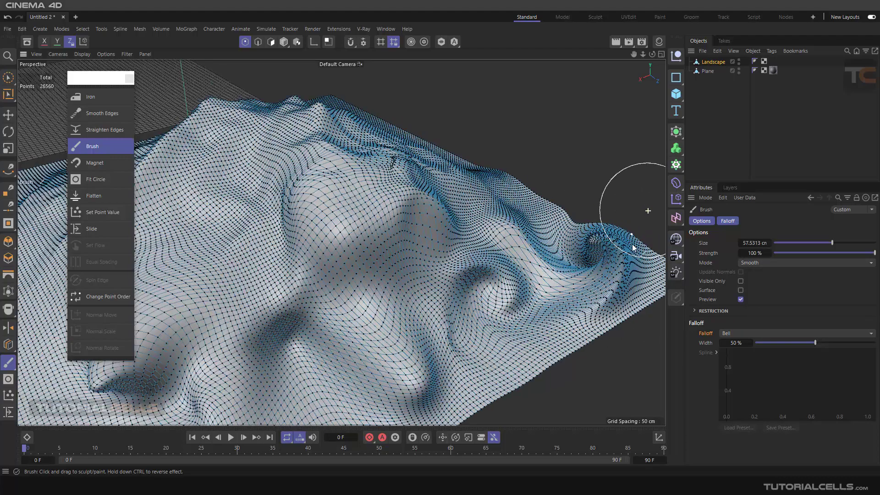
mouse_move(568, 270)
alt+mouse_down()
mouse_move(513, 229)
mouse_move(458, 263)
mouse_move(580, 257)
mouse_move(551, 241)
alt+mouse_up()
drag(586, 210, 549, 257)
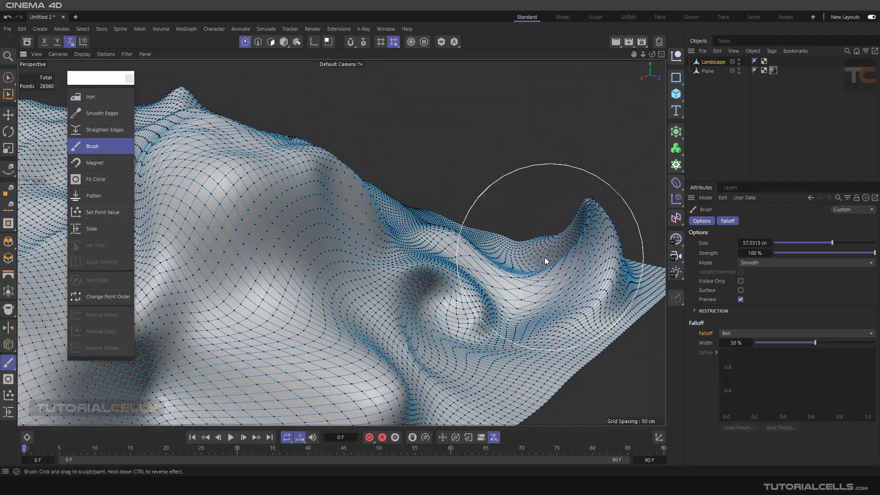
scroll(401, 248, down, 5)
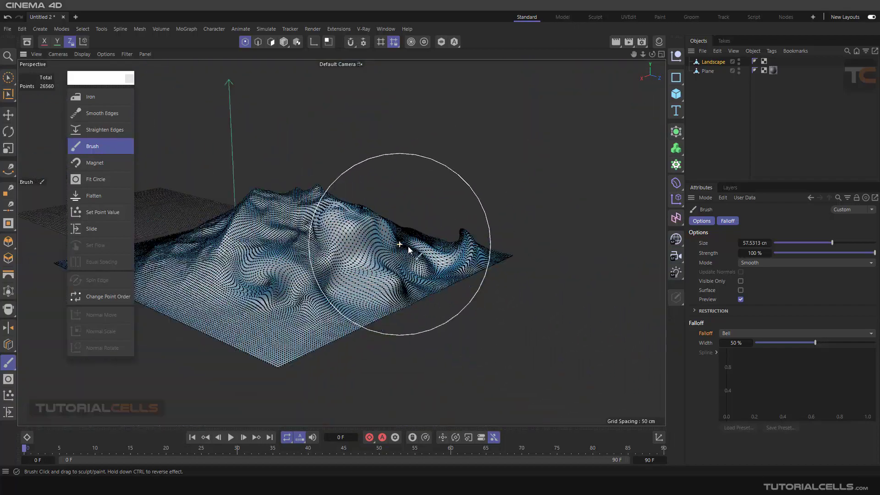
click(774, 263)
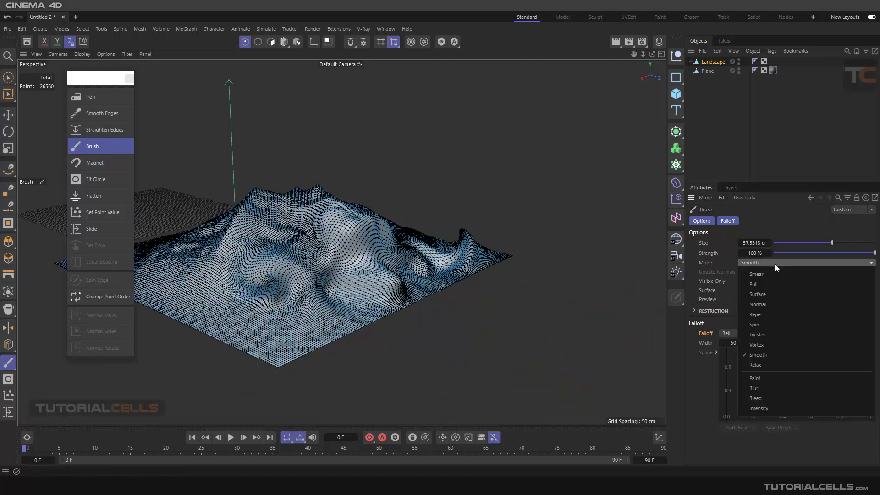
click(764, 366)
Step: Check the Photos reference images, reselect the Brush via Magnet, and open its mode list
mouse_move(389, 485)
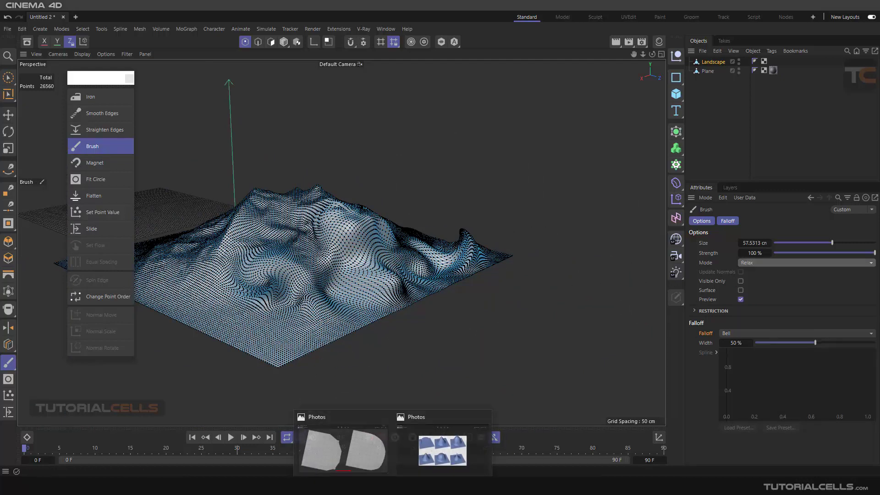
click(353, 458)
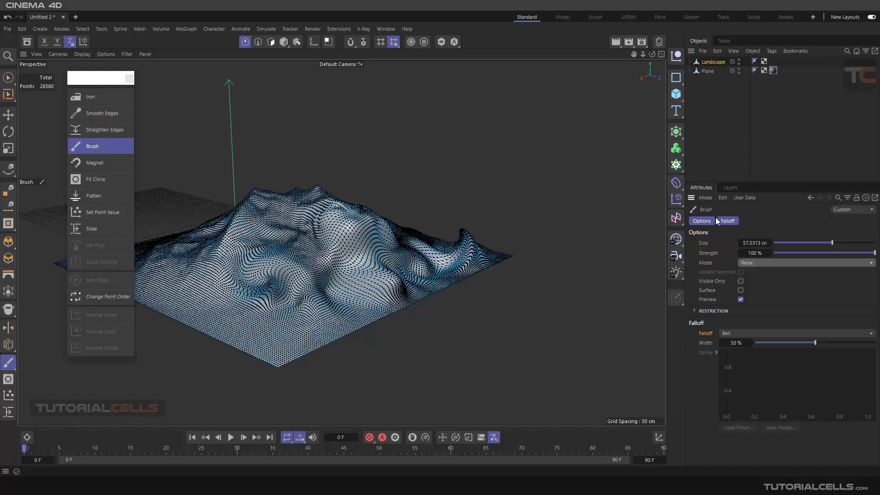
click(111, 167)
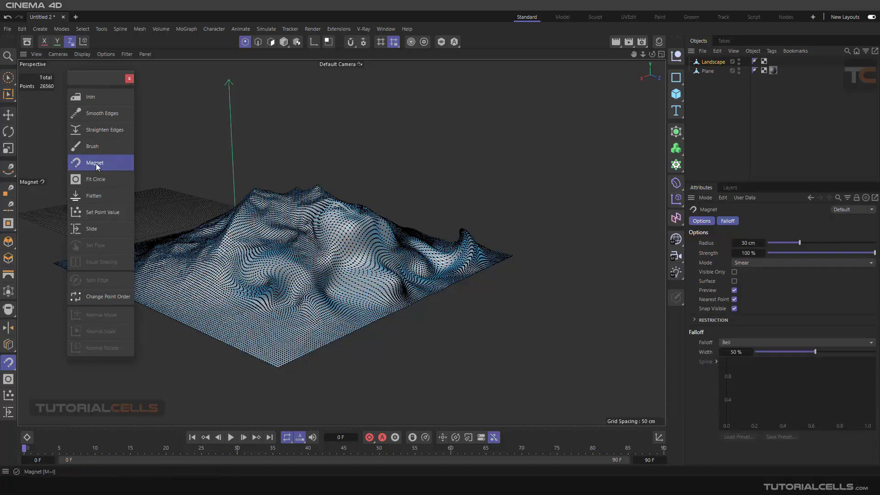
click(97, 147)
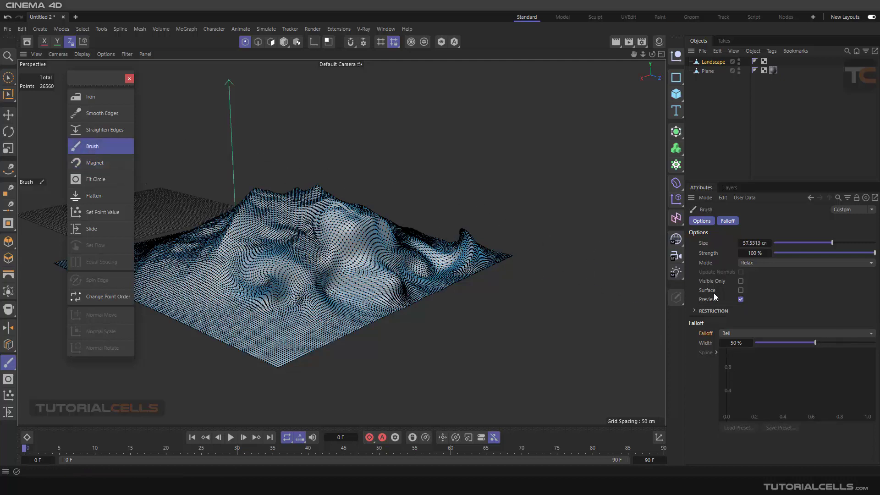
click(763, 263)
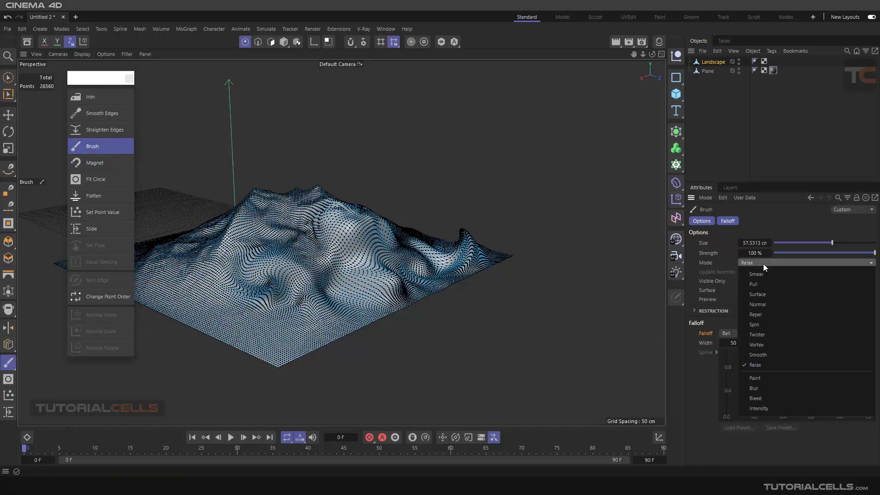
Step: Switch the Brush to Paint mode and paint yellow across the hills to the right edge
click(760, 380)
mouse_move(406, 217)
alt+mouse_down()
mouse_move(377, 256)
mouse_move(455, 239)
mouse_move(513, 254)
mouse_move(513, 268)
mouse_move(481, 231)
mouse_move(465, 272)
mouse_move(477, 289)
alt+mouse_up()
mouse_move(479, 262)
alt+mouse_down()
mouse_move(464, 250)
mouse_move(497, 250)
mouse_move(473, 257)
mouse_move(472, 247)
mouse_move(363, 196)
mouse_move(415, 197)
mouse_move(329, 222)
alt+mouse_up()
mouse_move(390, 237)
alt+mouse_down()
mouse_move(417, 247)
mouse_move(402, 245)
mouse_move(408, 252)
alt+mouse_up()
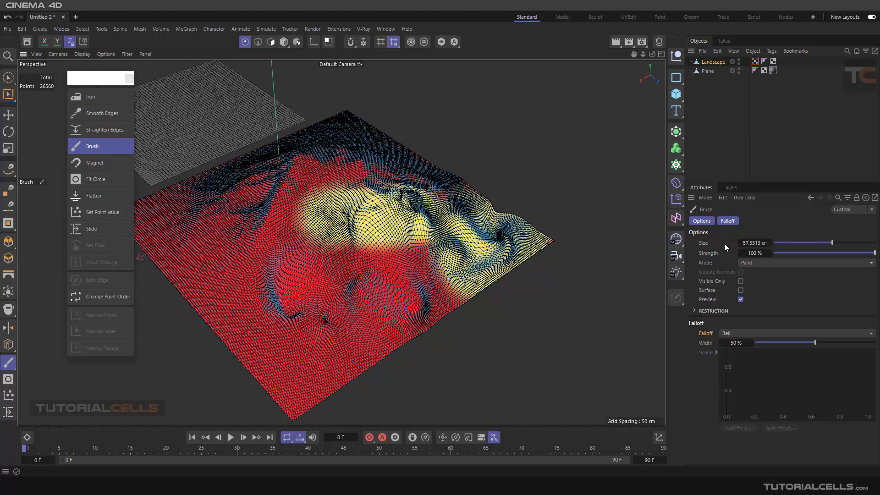
Step: Switch the Brush to Blur mode to soften the painted edges into orange gradients
click(761, 263)
click(760, 387)
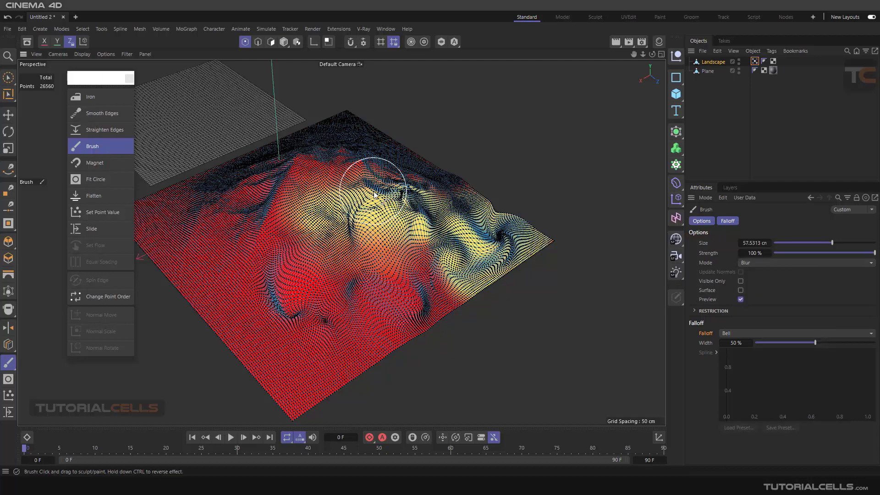
scroll(299, 204, up, 3)
Step: Switch the brush to Bleed and spread yellow across the centre, blending the left red into orange
mouse_move(368, 232)
alt+mouse_down()
mouse_move(382, 233)
mouse_move(375, 231)
alt+mouse_up()
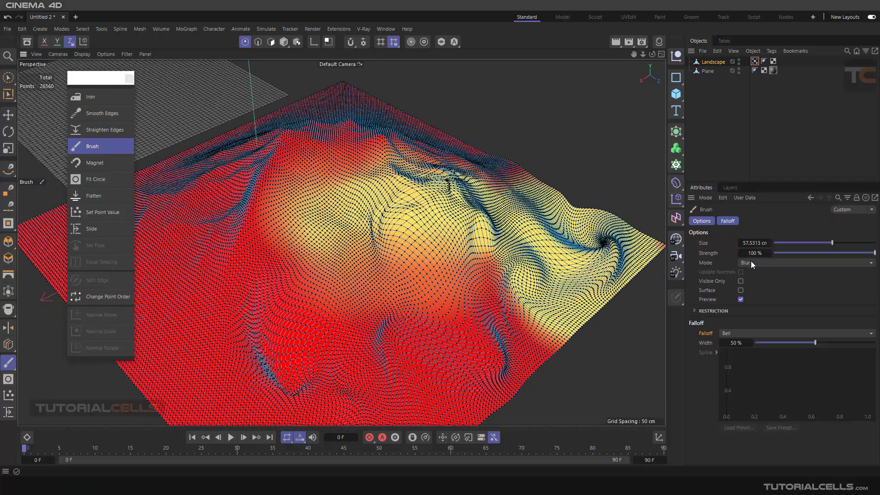
click(751, 260)
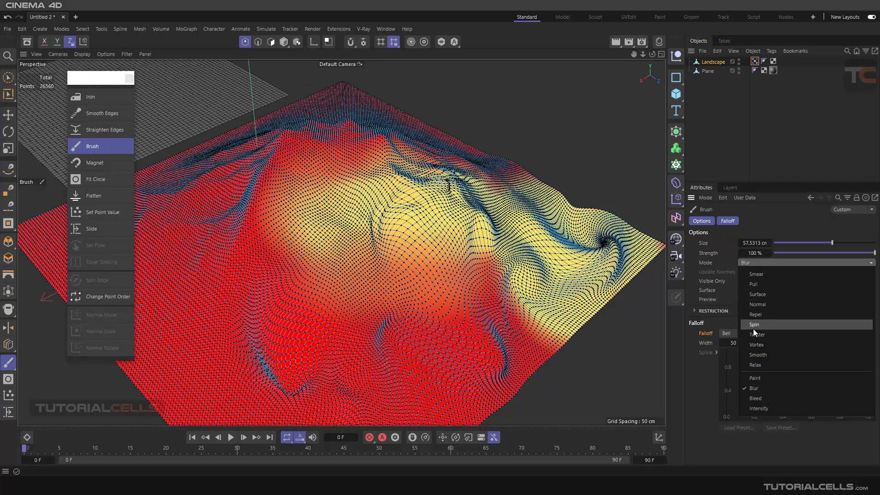
click(763, 397)
drag(360, 236, 421, 277)
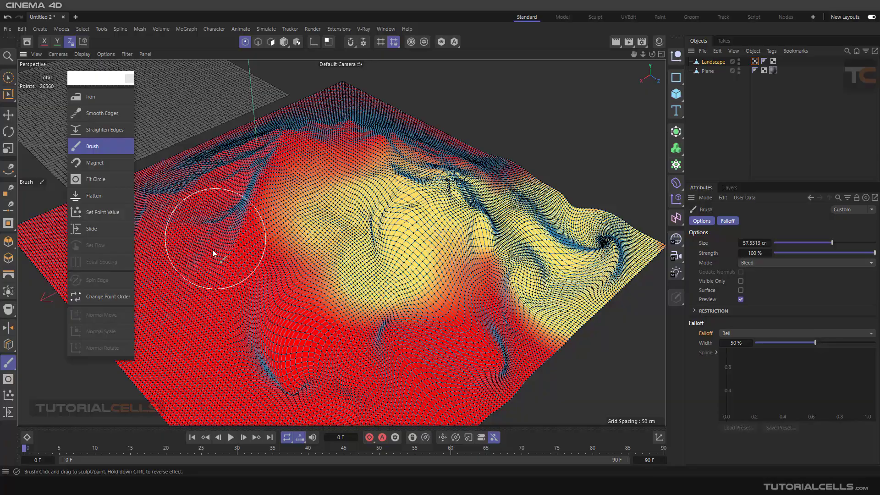
mouse_move(191, 235)
alt+mouse_down()
mouse_move(198, 254)
mouse_move(193, 232)
alt+mouse_up()
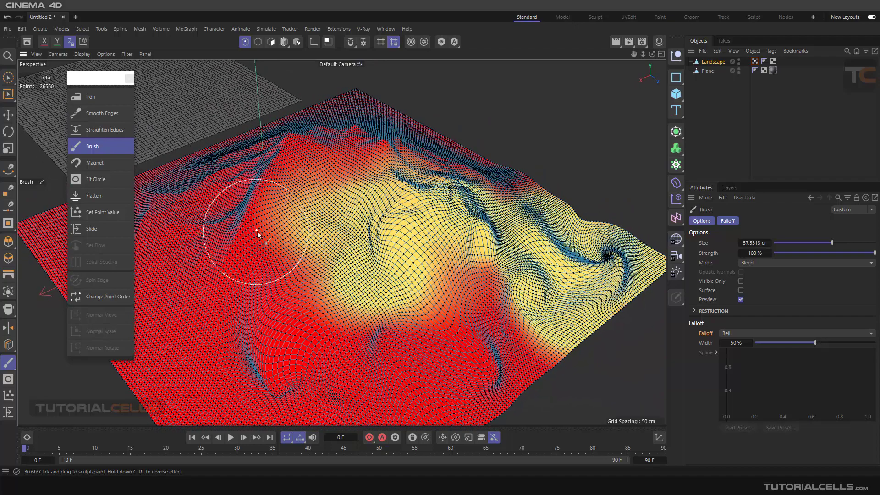
mouse_move(259, 227)
mouse_down()
mouse_move(261, 213)
mouse_move(312, 281)
mouse_move(279, 299)
mouse_move(315, 275)
mouse_up()
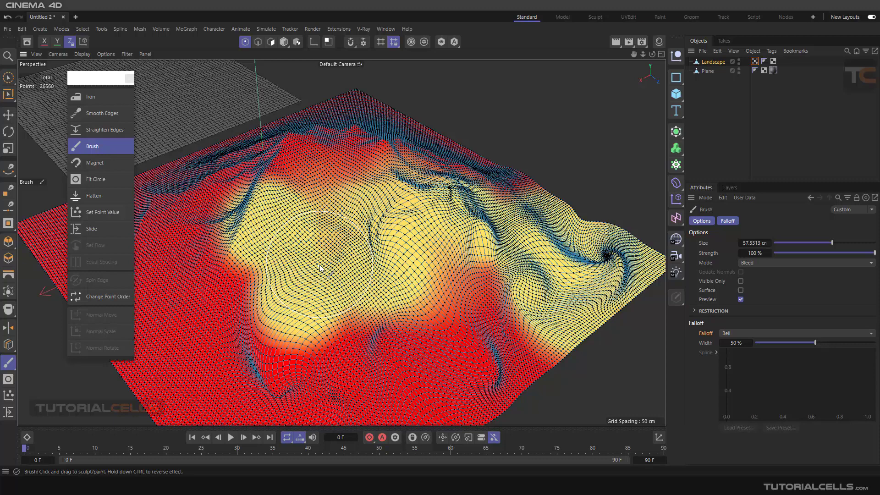
Step: Paint yellow down into the red and lower-left areas, reshaping the yellow-red boundary
click(747, 262)
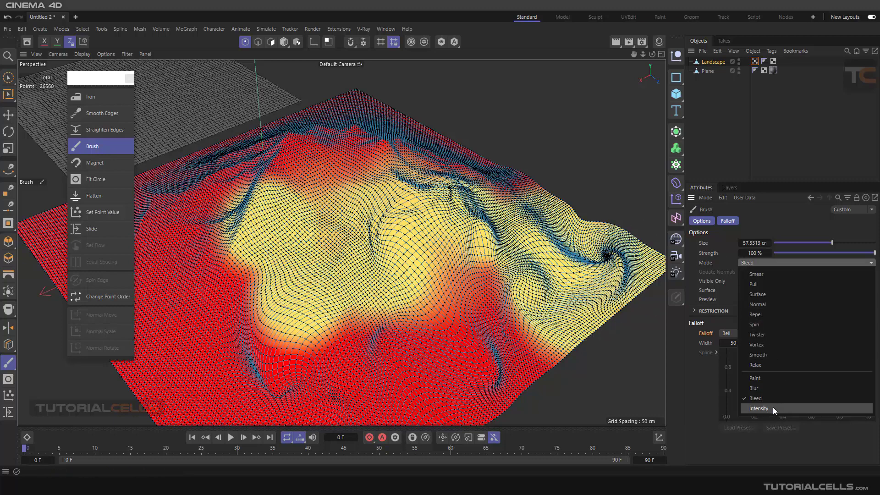
scroll(310, 321, up, 6)
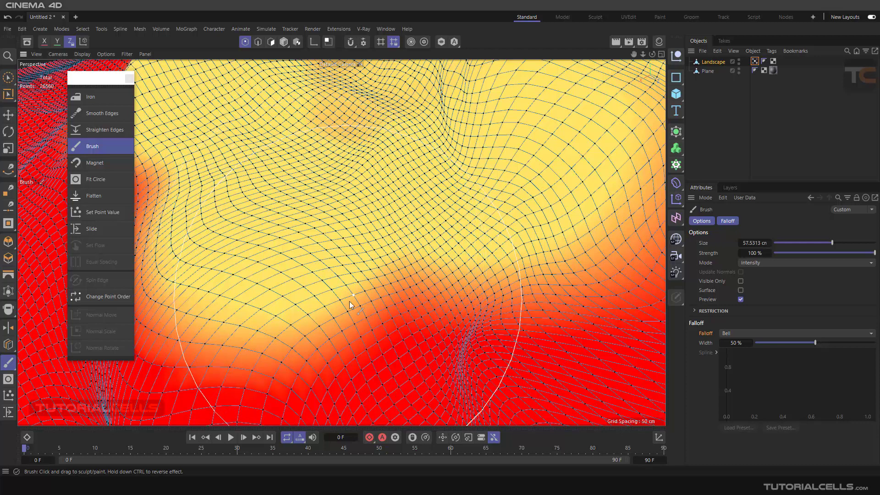
mouse_move(361, 303)
mouse_down()
mouse_move(373, 304)
mouse_move(359, 315)
mouse_move(384, 328)
mouse_move(356, 327)
mouse_move(500, 324)
mouse_move(564, 309)
mouse_move(547, 321)
mouse_up()
scroll(502, 312, down, 3)
mouse_move(339, 318)
mouse_down()
mouse_move(273, 314)
mouse_move(261, 343)
mouse_move(334, 305)
mouse_move(324, 310)
mouse_move(376, 307)
mouse_up()
scroll(277, 328, up, 1)
scroll(331, 308, up, 1)
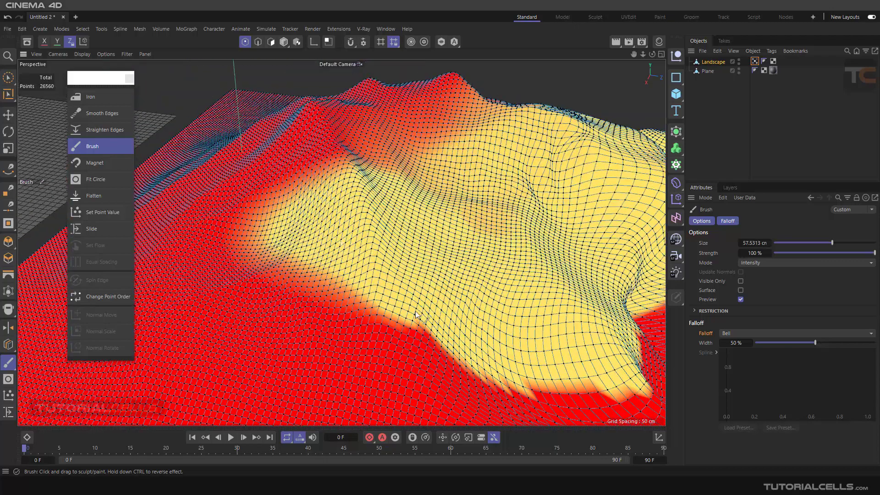
mouse_move(415, 311)
mouse_down()
mouse_move(304, 296)
mouse_move(351, 312)
mouse_move(290, 293)
mouse_up()
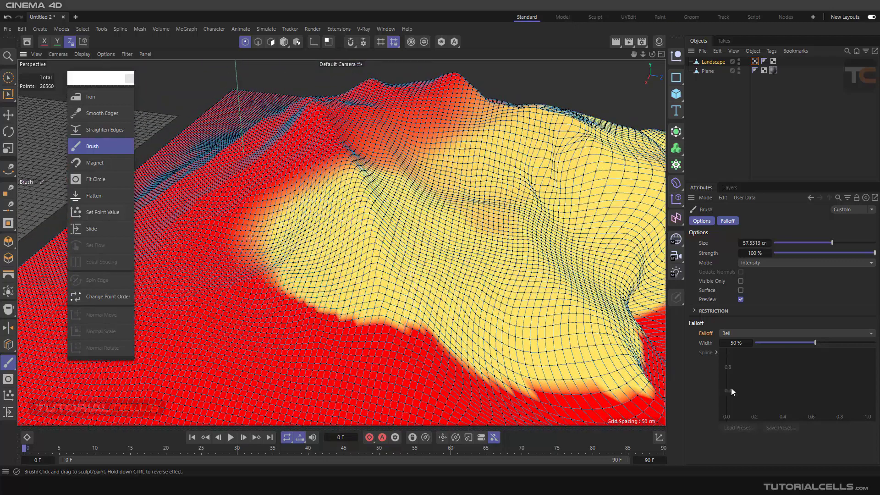
Step: Keep the brush on Intensity, then pan and orbit to frame the whole coloured landscape
click(762, 263)
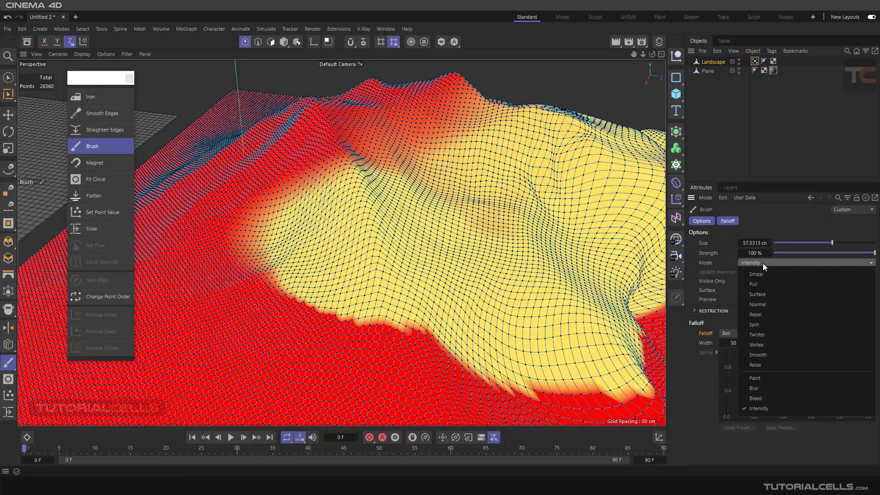
click(539, 257)
scroll(573, 246, down, 8)
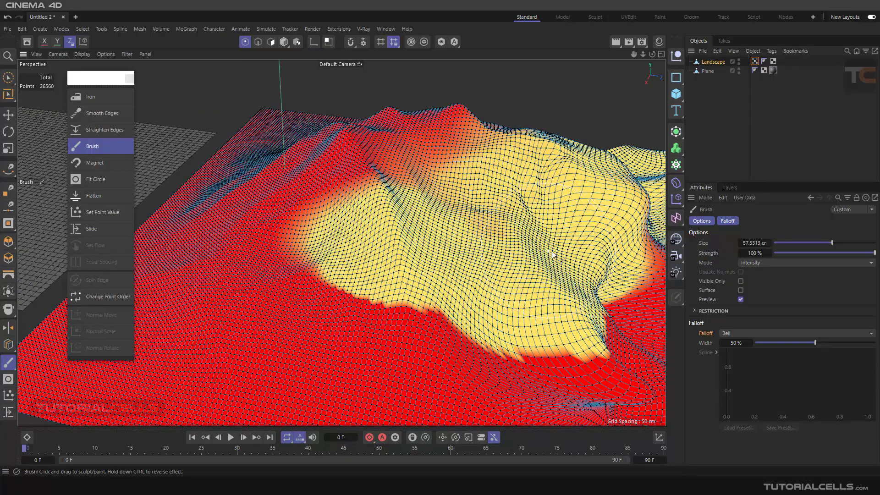
alt+middle_drag(573, 246, 458, 248)
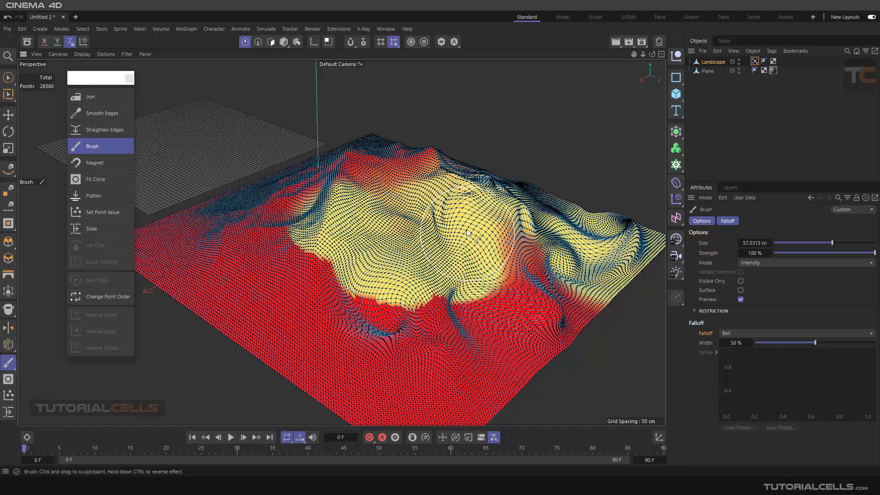
alt+drag(469, 237, 460, 204)
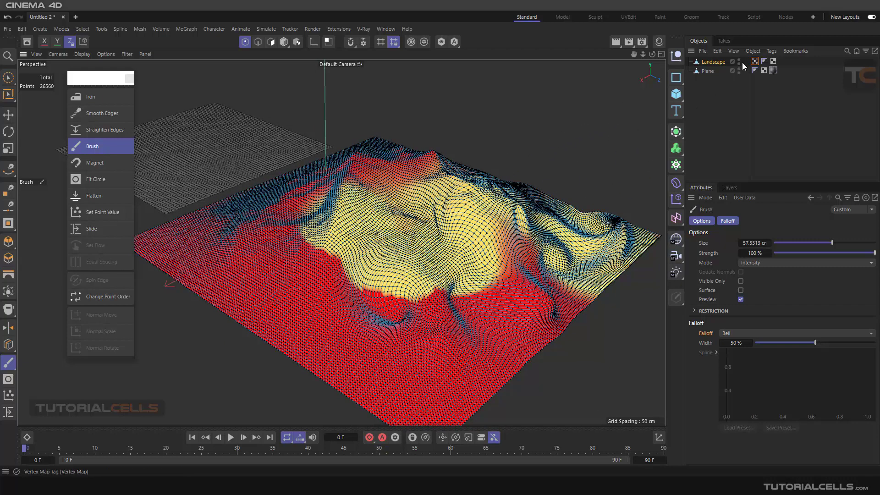
Step: Deselect the Vertex Map tag to hide the colours, select Landscape, and pick the sculpt Brush
click(786, 69)
alt+drag(456, 229, 399, 227)
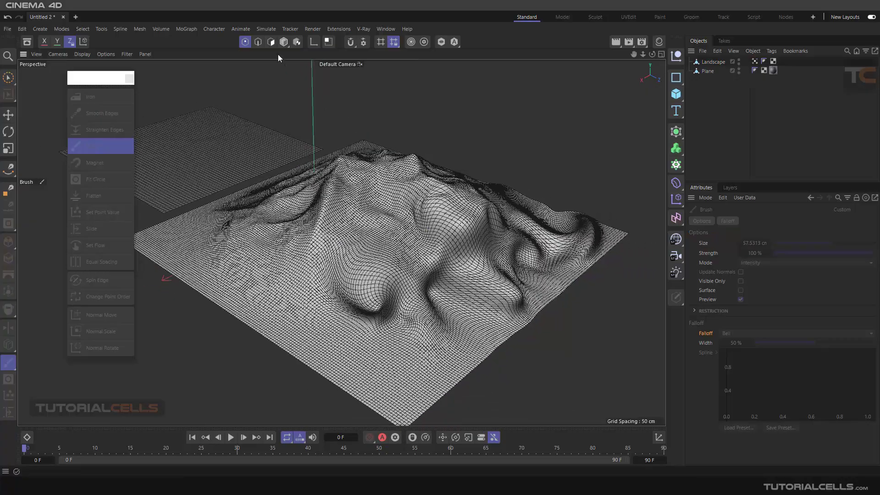
scroll(434, 247, up, 10)
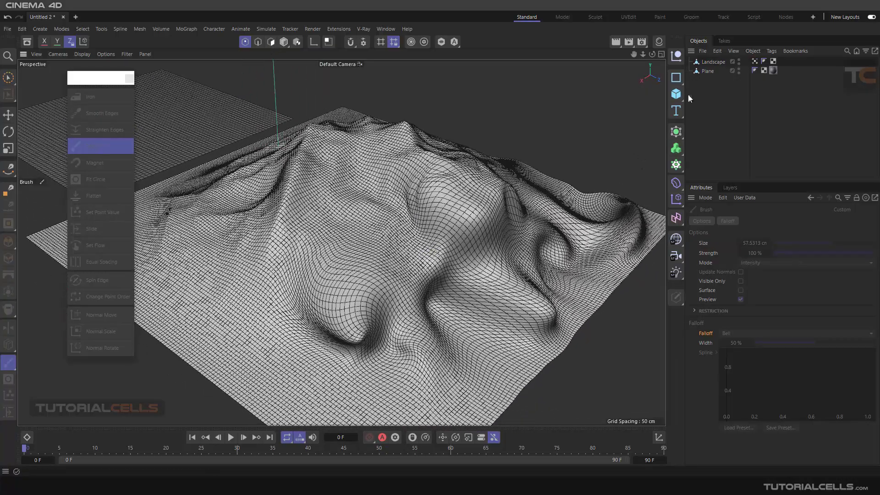
click(712, 62)
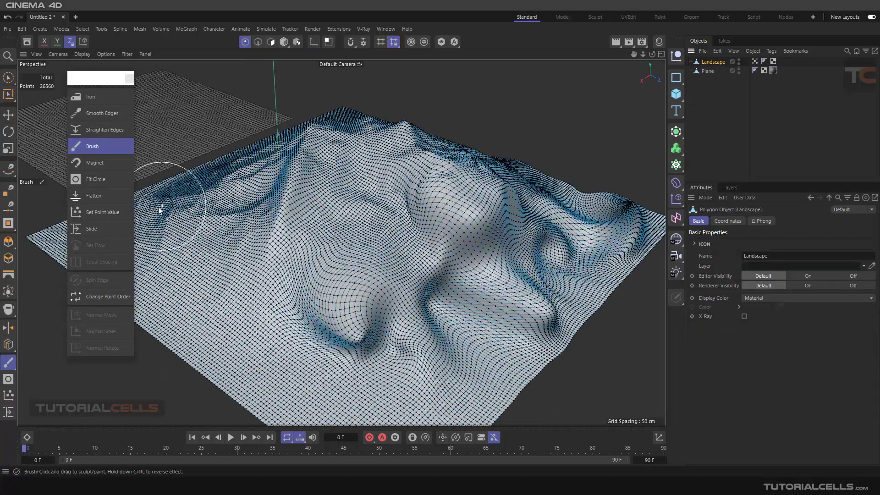
click(92, 146)
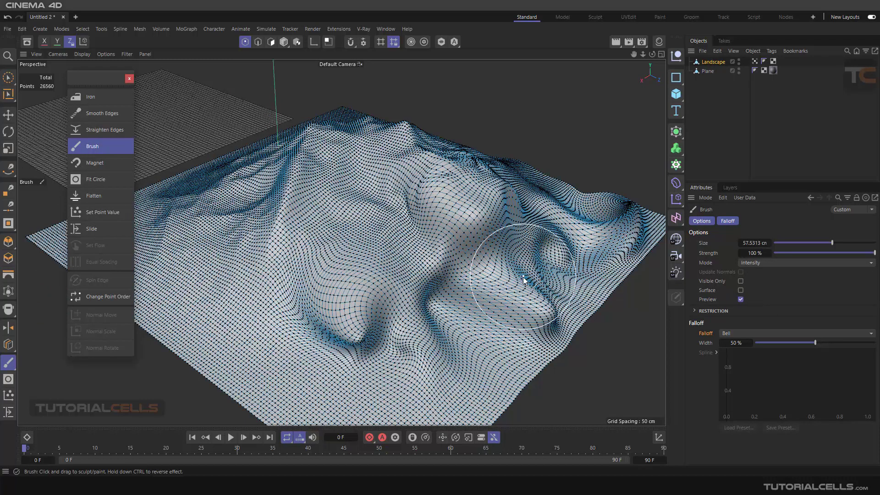
Step: Limit the brush to visible points, set Brush Mode to Pull, and pull the surface outward
click(741, 281)
scroll(432, 216, up, 5)
alt+drag(437, 215, 417, 182)
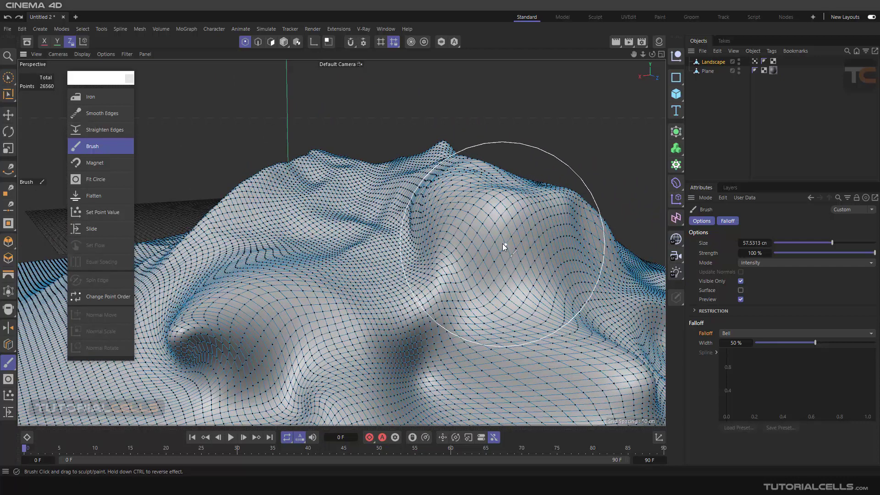
click(757, 263)
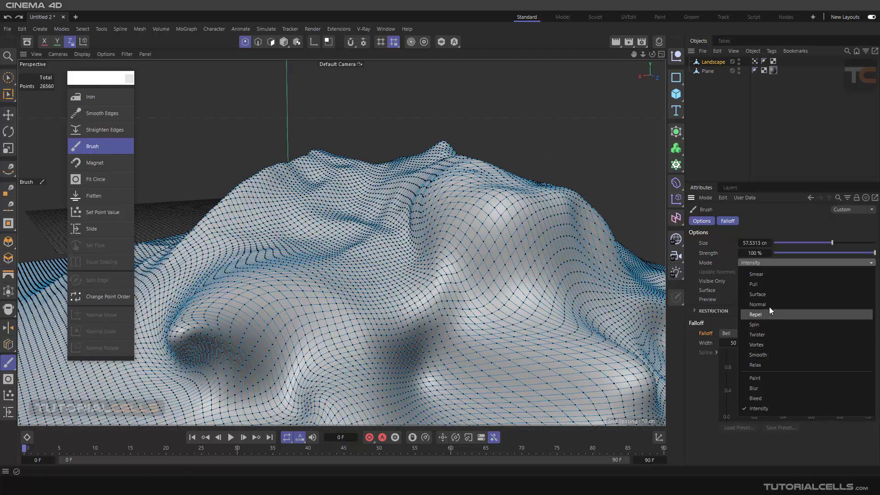
click(769, 284)
mouse_move(495, 202)
mouse_down()
mouse_move(510, 174)
mouse_move(512, 204)
mouse_move(545, 225)
mouse_up()
Step: Let the brush affect hidden points, shrink it to 43.49 cm, and keep the falloff preview on
click(741, 282)
scroll(512, 274, down, 3)
mouse_move(493, 274)
alt+mouse_down()
mouse_move(463, 282)
mouse_move(472, 290)
mouse_move(339, 210)
alt+mouse_up()
scroll(350, 205, up, 2)
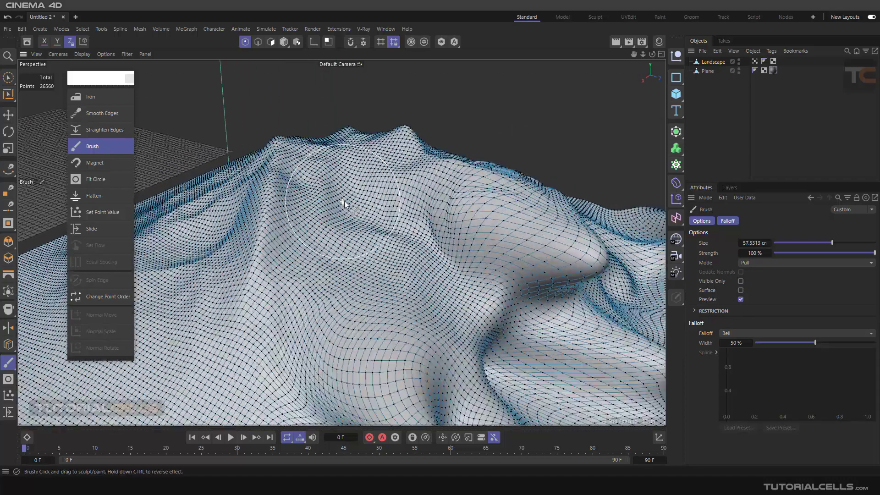
mouse_move(347, 206)
middle_down()
mouse_move(331, 205)
mouse_move(379, 252)
middle_up()
click(740, 299)
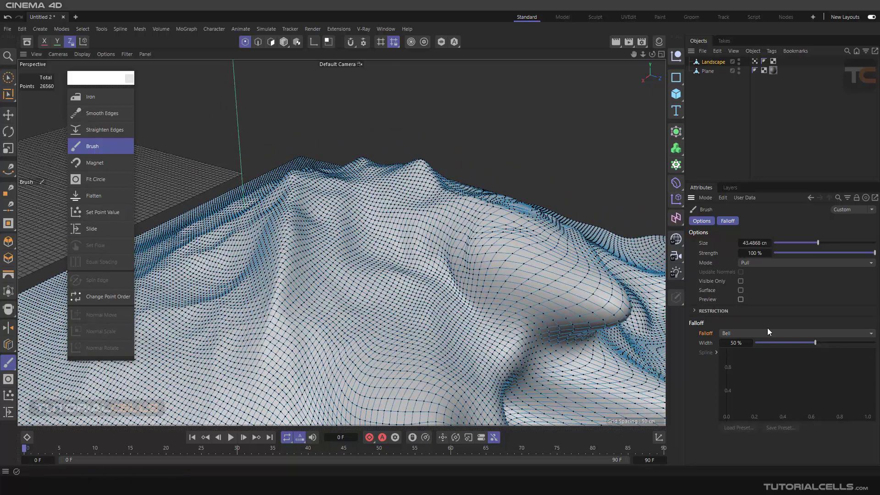
click(740, 300)
Step: Sculpt a hollow into the landscape, then undo it with Ctrl+Z
alt+drag(362, 235, 419, 257)
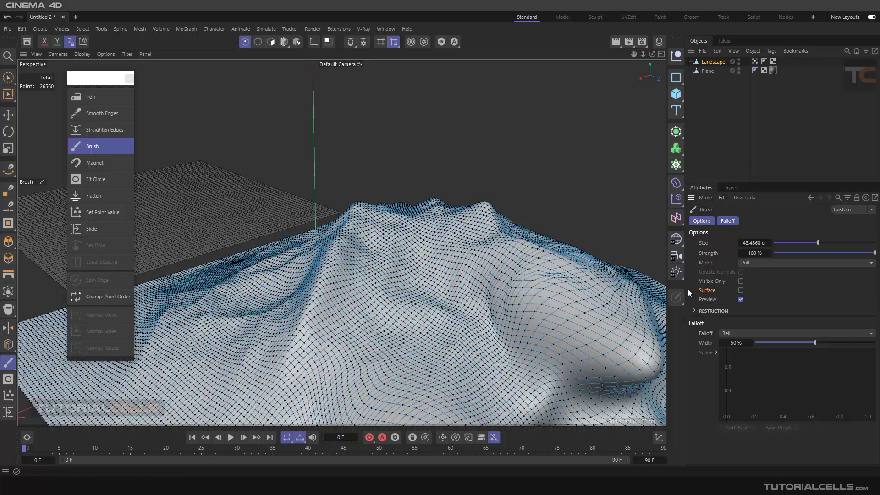
mouse_move(428, 241)
mouse_down()
mouse_move(436, 231)
mouse_move(433, 244)
mouse_up()
key(ctrl+z)
mouse_move(525, 249)
alt+mouse_down()
mouse_move(439, 265)
mouse_move(438, 254)
alt+mouse_up()
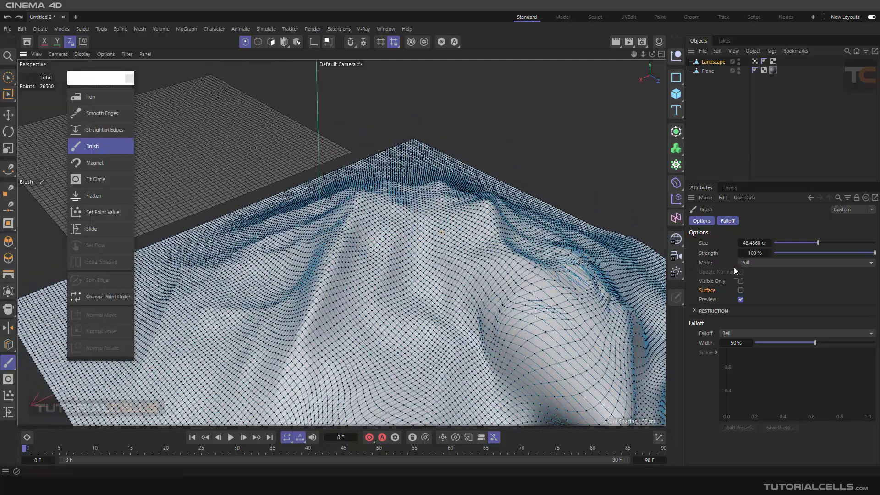
click(753, 262)
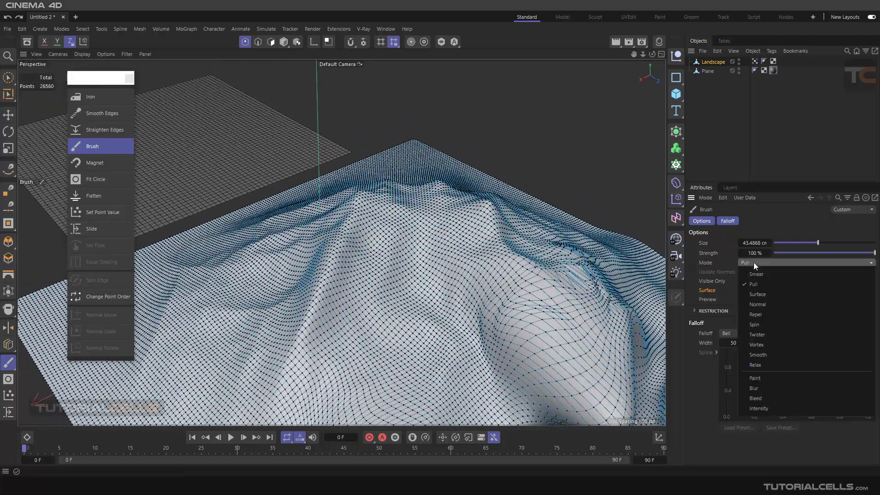
Step: Switch Brush Mode to Repel, push a tall column up, then undo it
click(773, 313)
mouse_move(425, 220)
mouse_down()
mouse_move(423, 152)
mouse_move(444, 210)
mouse_move(369, 212)
mouse_move(459, 218)
mouse_move(389, 236)
mouse_move(457, 237)
mouse_move(434, 234)
mouse_up()
key(ctrl+z)
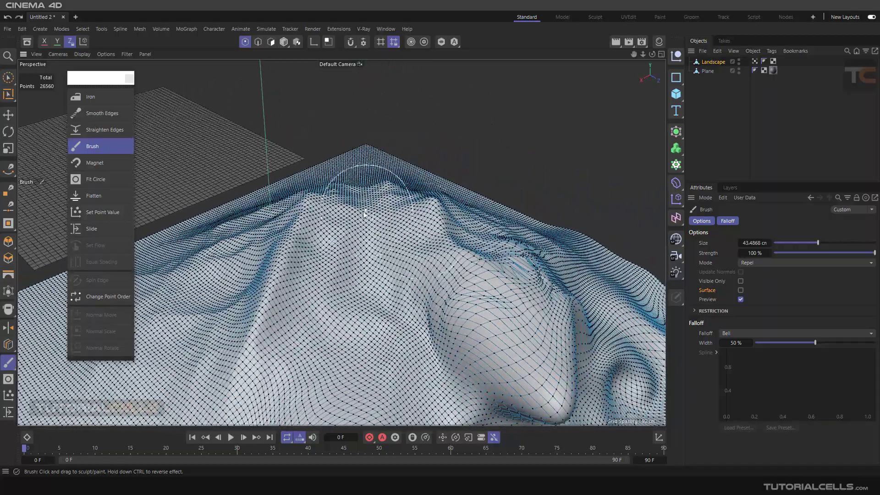
Step: Repel a column into the mound's peak, raise it further, then undo the resulting spikes
mouse_move(370, 222)
mouse_down()
mouse_move(387, 128)
mouse_move(445, 231)
mouse_up()
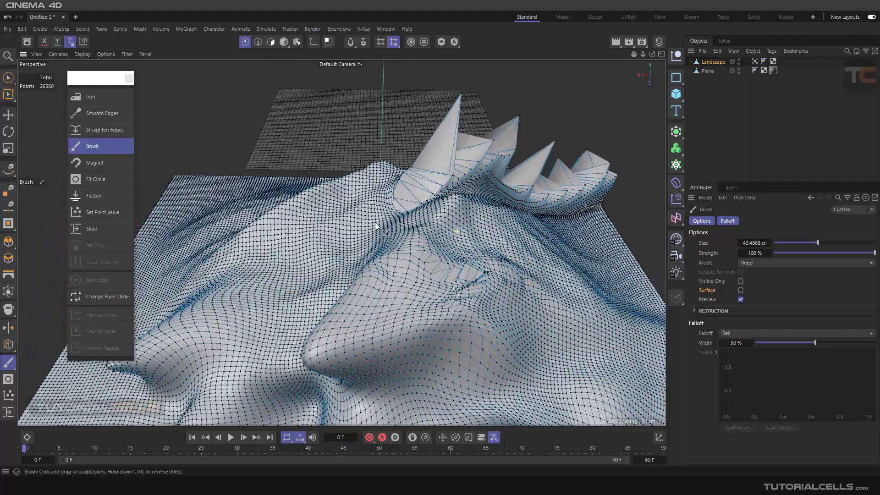
alt+drag(375, 221, 402, 178)
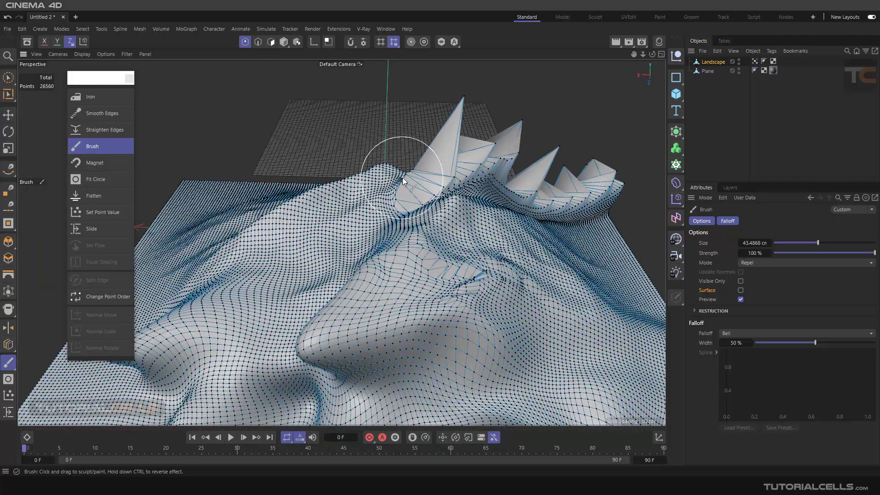
alt+drag(440, 227, 477, 230)
key(ctrl+z)
mouse_move(374, 211)
alt+mouse_down()
mouse_move(388, 217)
mouse_move(337, 209)
alt+mouse_up()
mouse_move(383, 248)
alt+mouse_down()
mouse_move(441, 226)
mouse_move(350, 197)
mouse_move(343, 218)
mouse_move(359, 228)
mouse_move(351, 234)
alt+mouse_up()
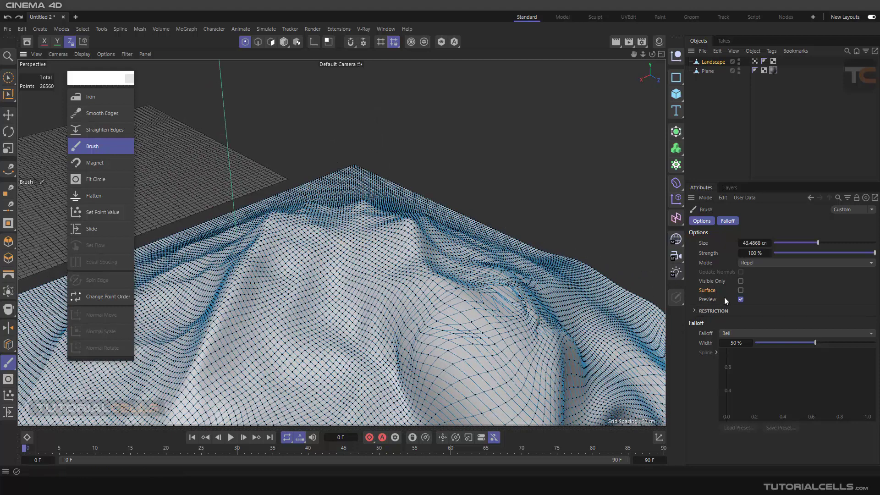
Step: Enable the Surface option and repel a rounded bulge near the front, spiking the edge behind it
click(741, 290)
mouse_move(319, 238)
alt+mouse_down()
mouse_move(329, 246)
mouse_move(346, 233)
mouse_move(351, 271)
mouse_move(275, 283)
alt+mouse_up()
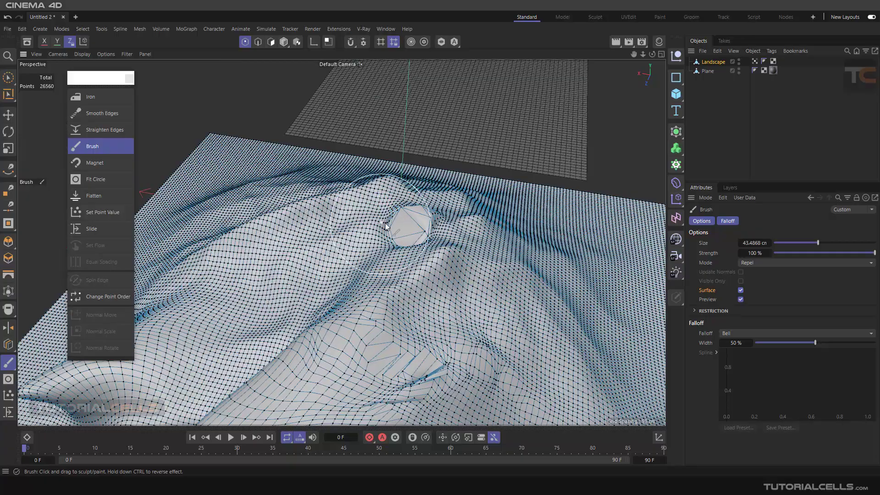
mouse_move(510, 220)
alt+mouse_down()
mouse_move(455, 265)
mouse_move(500, 255)
alt+mouse_up()
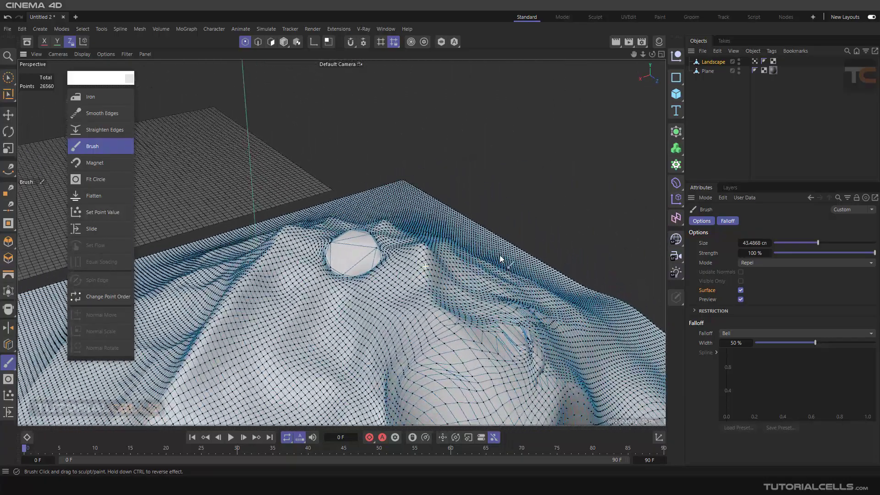
drag(379, 228, 416, 100)
Step: Raise small bumps at the mesh edge and to the right of the big bulge
mouse_move(419, 250)
alt+mouse_down()
mouse_move(342, 247)
mouse_move(353, 264)
alt+mouse_up()
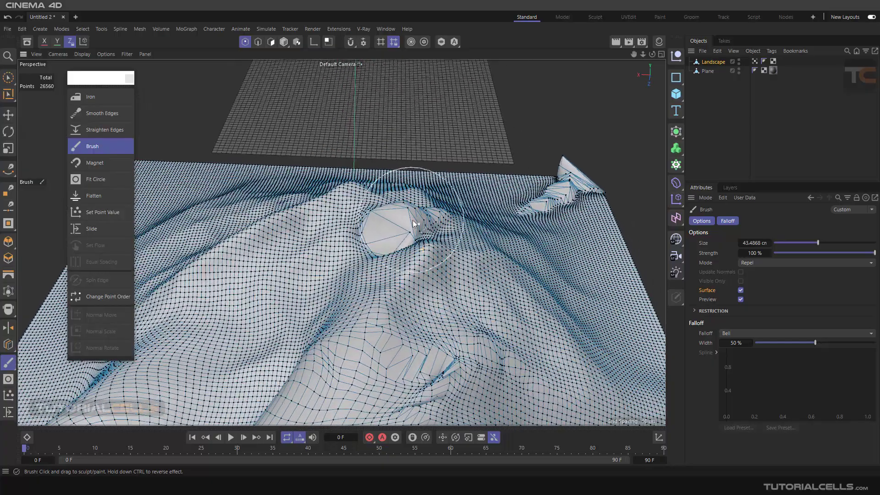
mouse_move(477, 232)
alt+mouse_down()
mouse_move(495, 245)
mouse_move(506, 240)
mouse_move(431, 242)
alt+mouse_up()
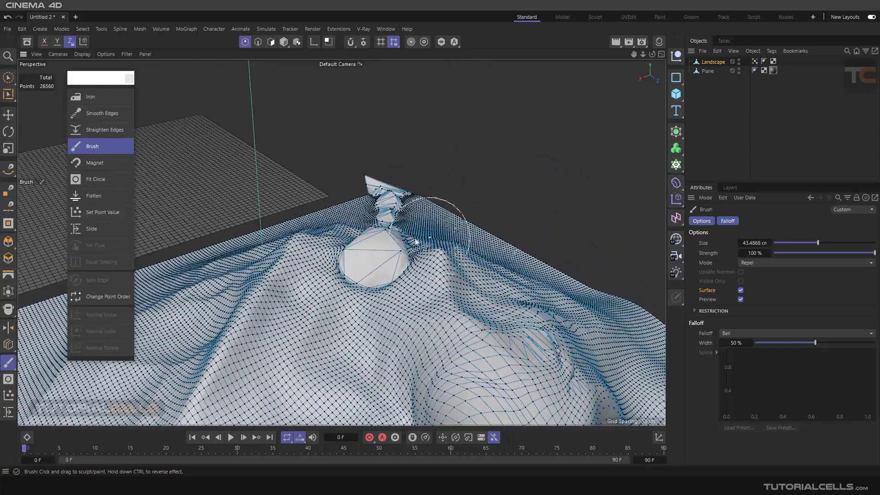
mouse_move(319, 212)
mouse_down()
mouse_move(331, 217)
mouse_move(314, 249)
mouse_up()
mouse_move(422, 251)
mouse_down()
mouse_move(432, 231)
mouse_move(413, 236)
mouse_move(419, 242)
mouse_up()
mouse_move(443, 298)
alt+mouse_down()
mouse_move(332, 299)
mouse_move(525, 304)
mouse_move(436, 295)
alt+mouse_up()
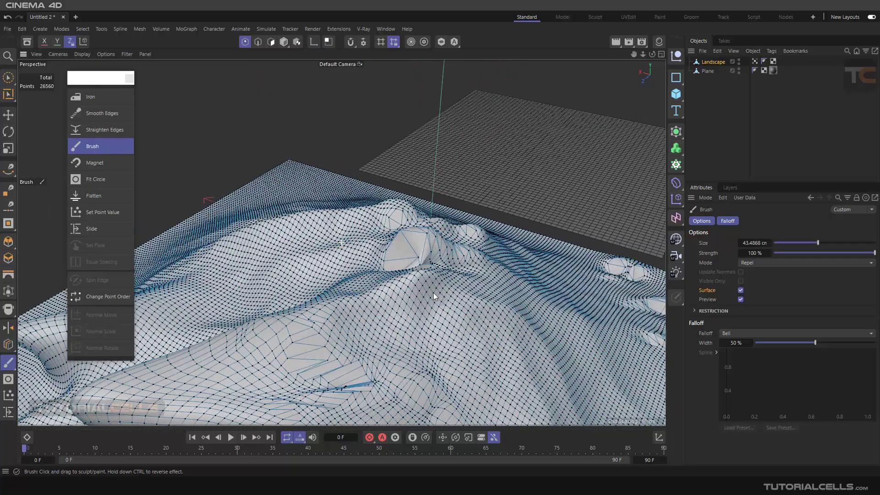
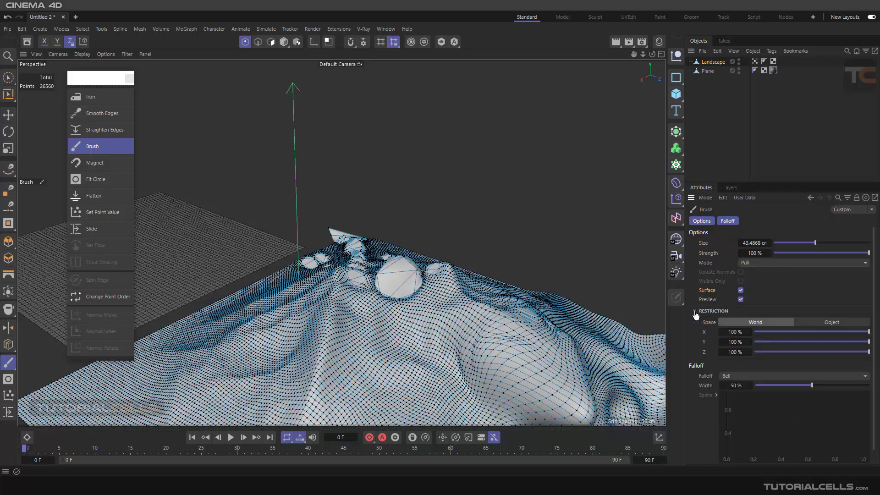
Step: Zoom out and orbit the landscape, pulling a new fold into the mesh's front
scroll(416, 315, down, 2)
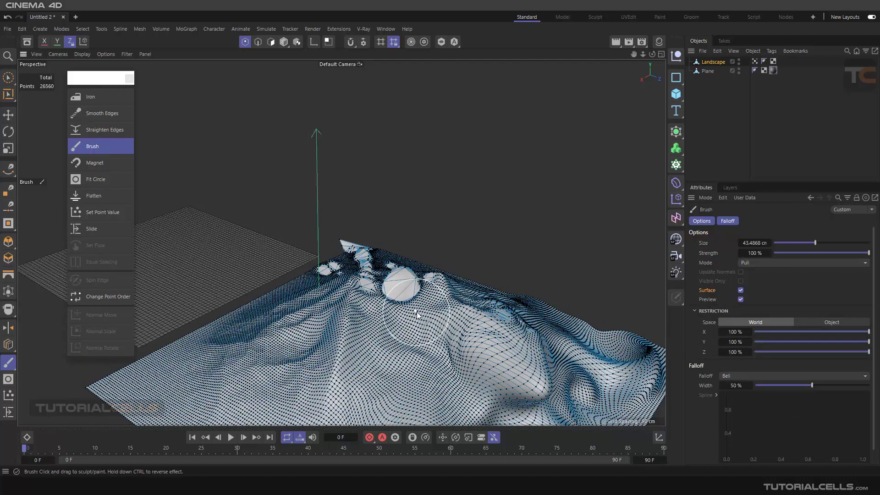
alt+middle_drag(416, 312, 451, 279)
mouse_move(450, 279)
alt+mouse_down()
mouse_move(515, 298)
mouse_move(504, 299)
mouse_move(508, 267)
mouse_move(553, 295)
alt+mouse_up()
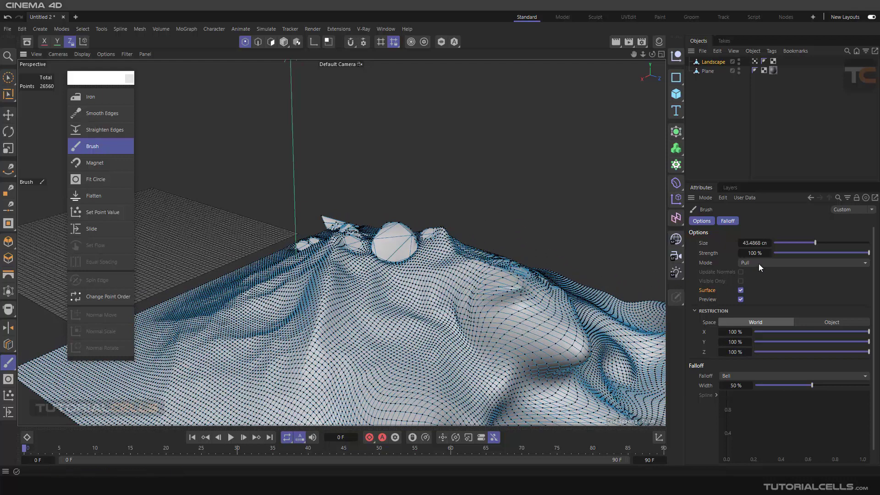
mouse_move(423, 309)
mouse_down()
mouse_move(436, 321)
mouse_move(503, 317)
mouse_move(463, 318)
mouse_up()
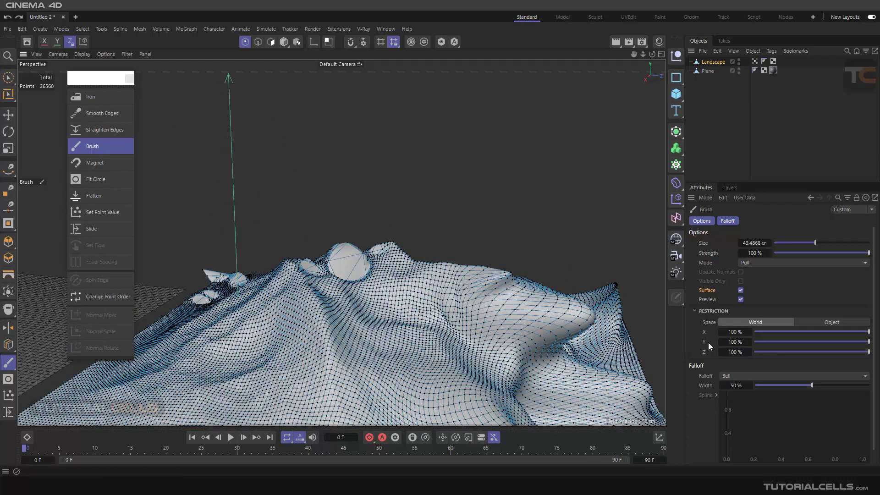
alt+drag(363, 274, 408, 276)
Step: Set brush restriction X and Z to 0%, then pull a tall peak on the right side
drag(848, 334, 754, 332)
drag(850, 351, 754, 352)
mouse_move(375, 288)
mouse_down()
mouse_move(426, 272)
mouse_move(408, 263)
mouse_up()
mouse_move(439, 289)
alt+mouse_down()
mouse_move(415, 276)
mouse_move(414, 288)
mouse_move(437, 292)
mouse_move(422, 259)
mouse_move(409, 259)
mouse_move(451, 265)
alt+mouse_up()
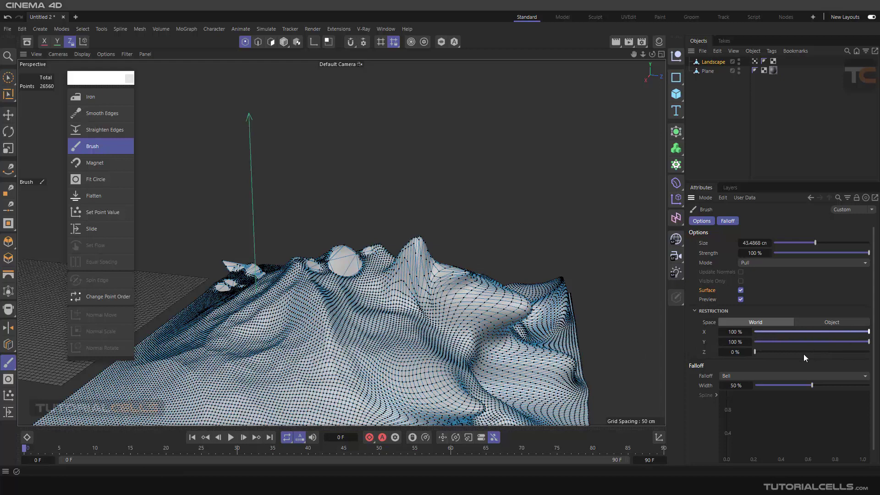
Step: Toggle restriction Space between Object and World twice, then activate the Magnet tool
click(811, 325)
click(768, 324)
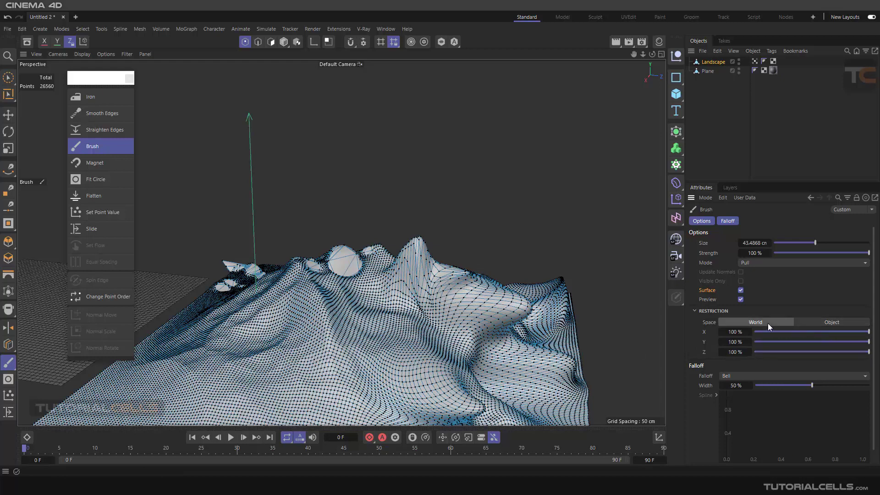
scroll(445, 342, down, 6)
alt+drag(447, 342, 436, 343)
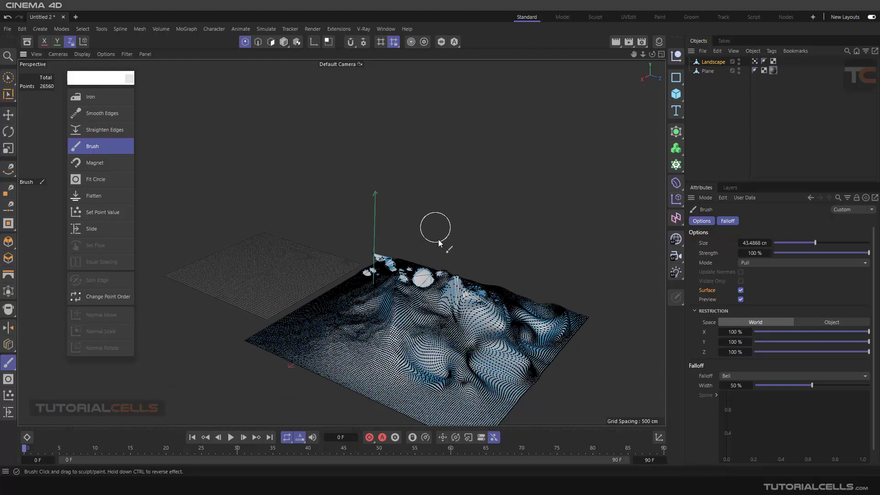
click(831, 324)
click(774, 323)
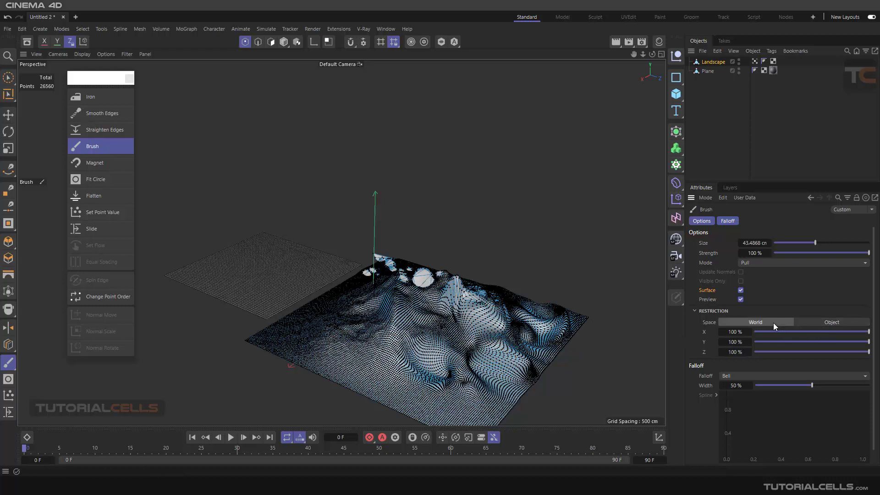
click(107, 164)
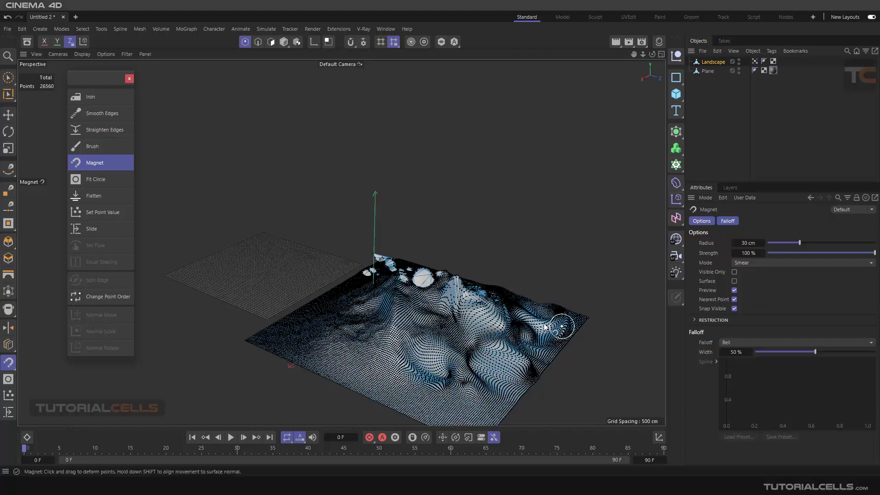
Step: Smear a fold and a raised ridge into the right slope, keeping Magnet mode Smear
scroll(445, 312, up, 3)
scroll(419, 316, up, 3)
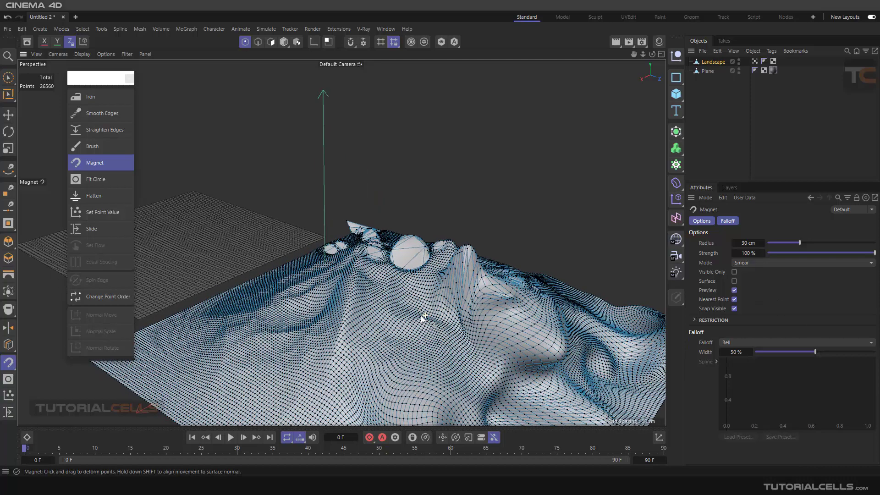
mouse_move(415, 317)
mouse_down()
mouse_move(405, 313)
mouse_move(427, 305)
mouse_move(385, 302)
mouse_move(394, 305)
mouse_up()
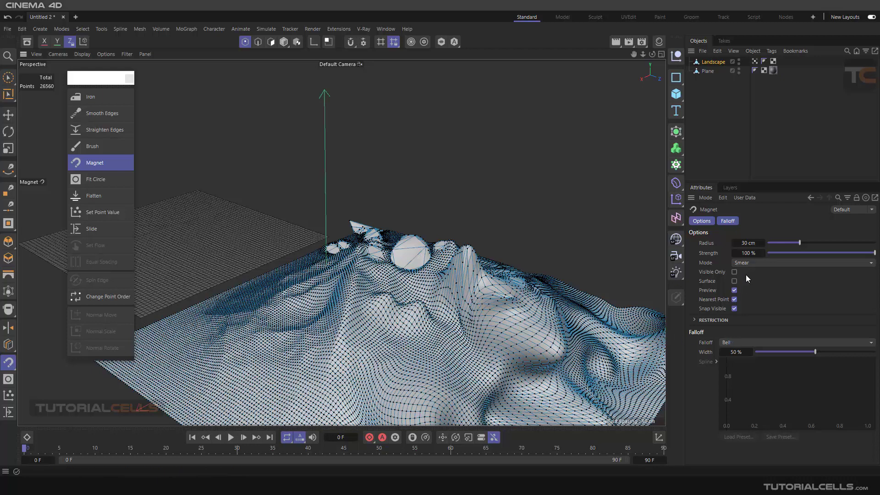
click(752, 262)
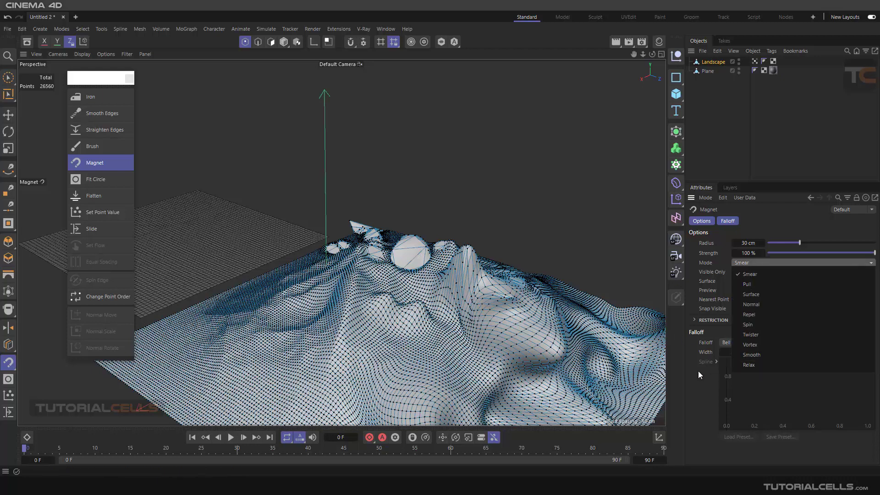
click(670, 373)
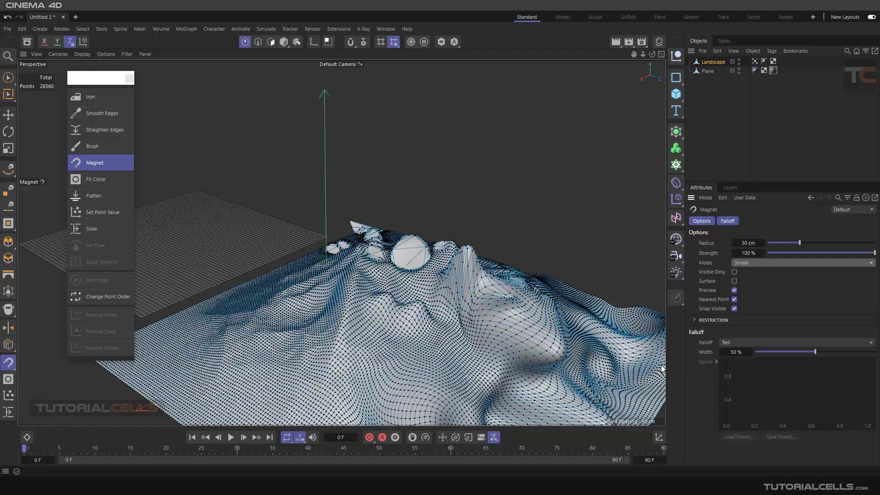
mouse_move(422, 362)
mouse_down()
mouse_move(427, 339)
mouse_move(407, 347)
mouse_move(415, 338)
mouse_up()
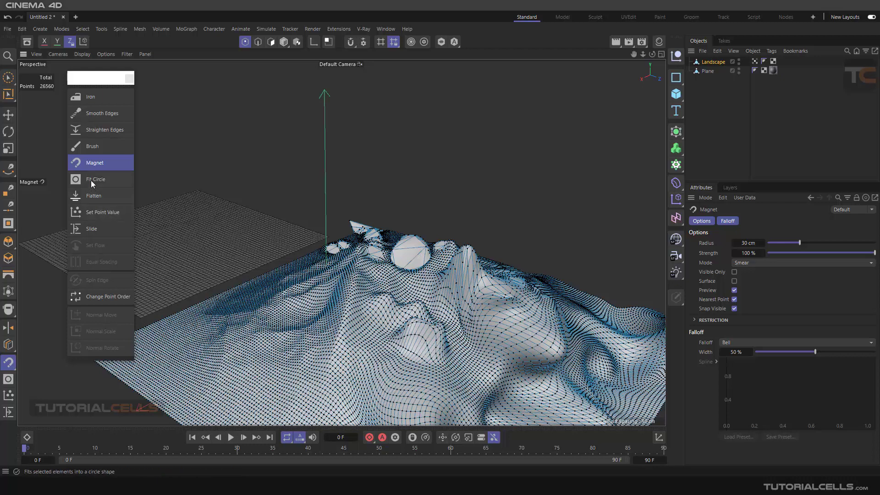
Step: Pull a dark crease into the mesh with the Brush, then return to Magnet
click(111, 146)
mouse_move(329, 308)
mouse_down()
mouse_move(347, 306)
mouse_move(393, 329)
mouse_move(333, 334)
mouse_move(350, 315)
mouse_move(298, 331)
mouse_move(386, 315)
mouse_move(356, 272)
mouse_move(359, 346)
mouse_move(330, 317)
mouse_move(345, 316)
mouse_move(338, 330)
mouse_move(367, 325)
mouse_move(343, 329)
mouse_move(357, 333)
mouse_move(369, 319)
mouse_move(375, 329)
mouse_move(381, 313)
mouse_up()
key(m)
key(i)
Step: Reshape the small bumps further, leaving the Magnet mode on Smear
alt+drag(418, 350, 419, 353)
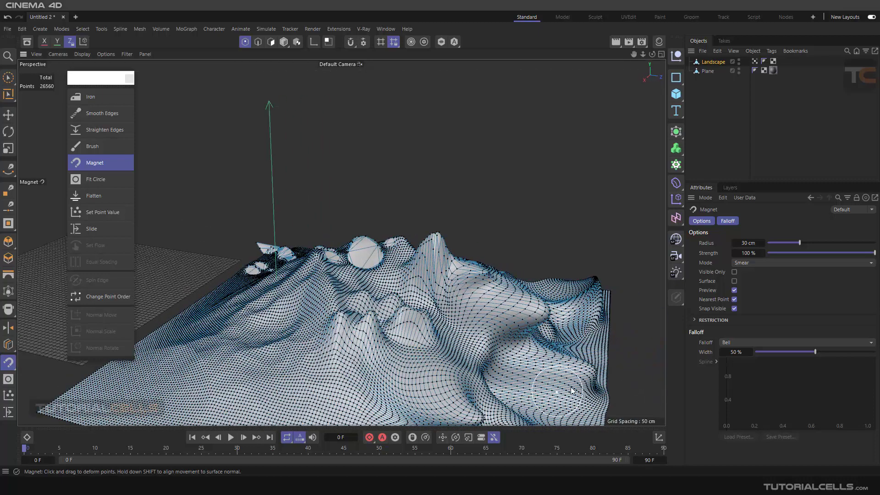
click(743, 263)
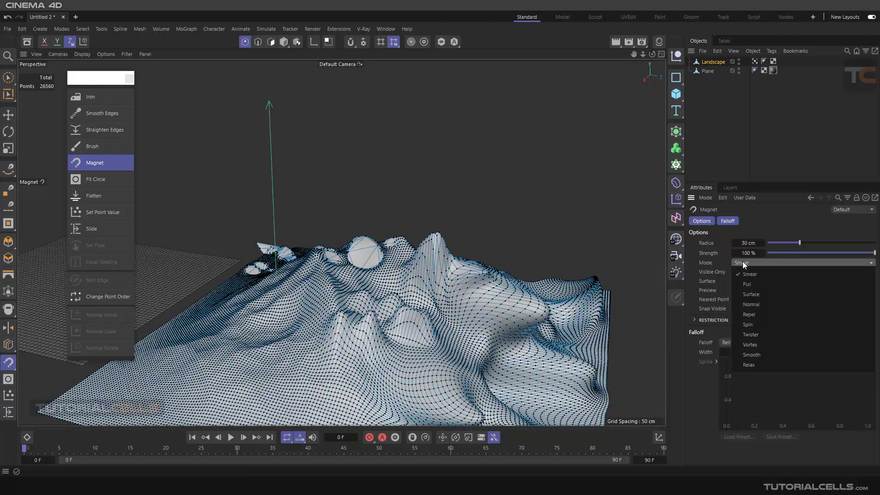
click(743, 263)
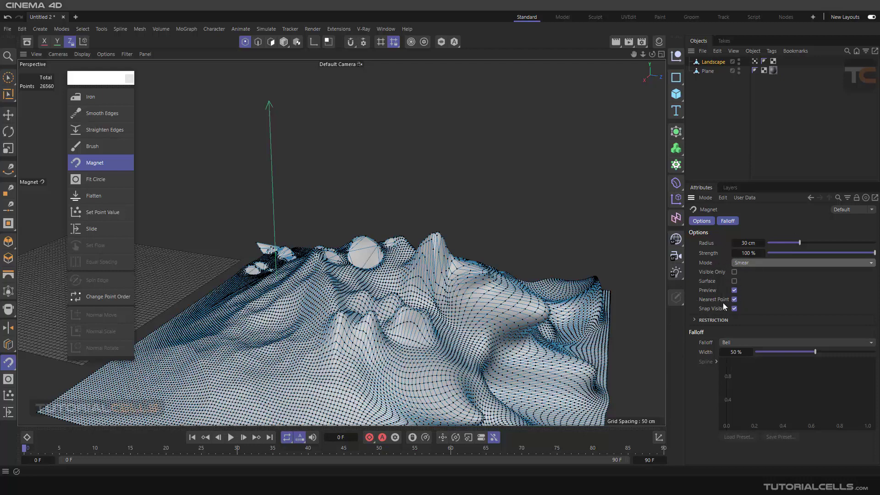
Step: Zoom in, shrink the Magnet radius to 0.5835 cm to move single points, then zoom back out
scroll(392, 361, up, 10)
scroll(395, 358, up, 5)
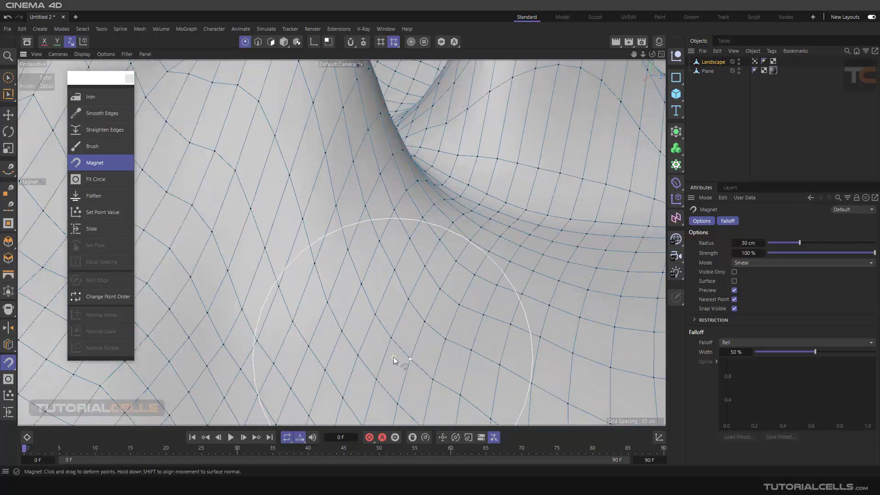
middle_drag(424, 280, 270, 303)
mouse_move(399, 286)
middle_down()
mouse_move(323, 294)
mouse_move(383, 287)
mouse_move(343, 292)
middle_up()
scroll(420, 268, up, 3)
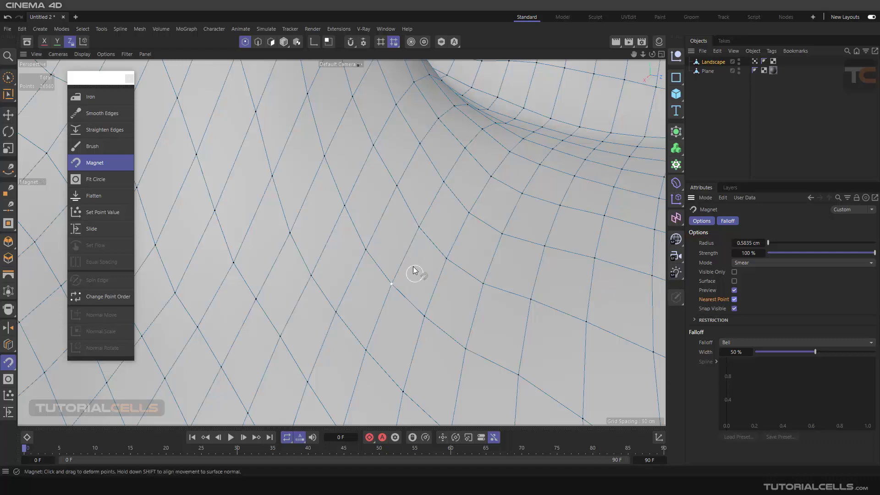
scroll(407, 282, down, 15)
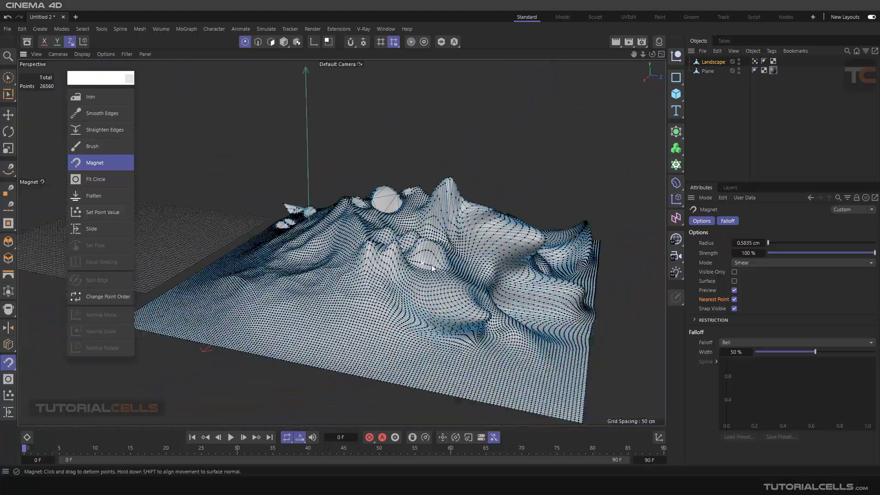
alt+drag(432, 265, 421, 278)
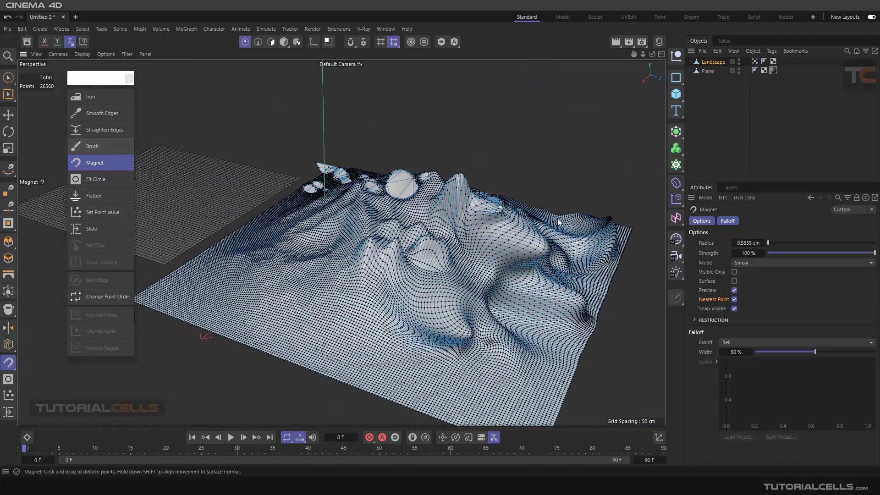